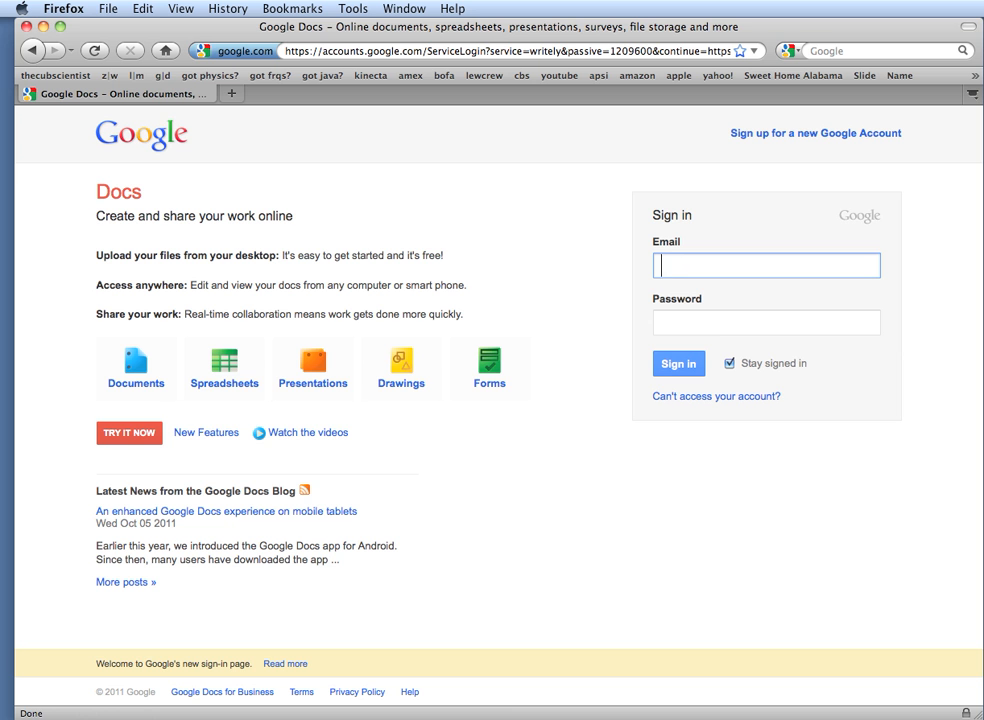
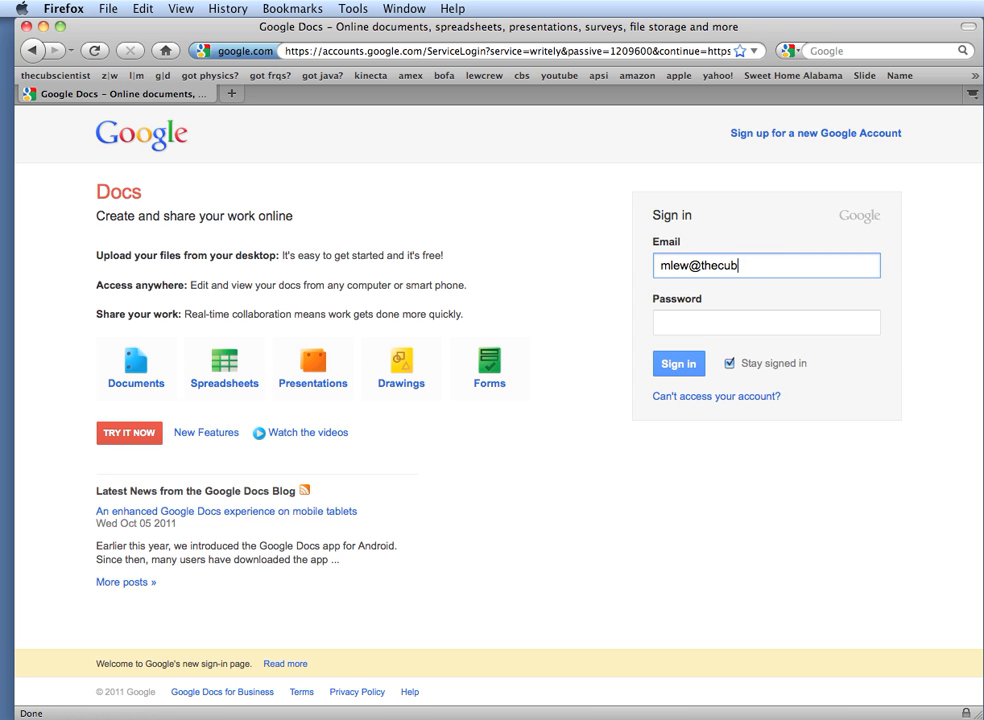
Sign in with the account's email and password to reach the Docs home list
key("Tab")
type("p")
key("Return")
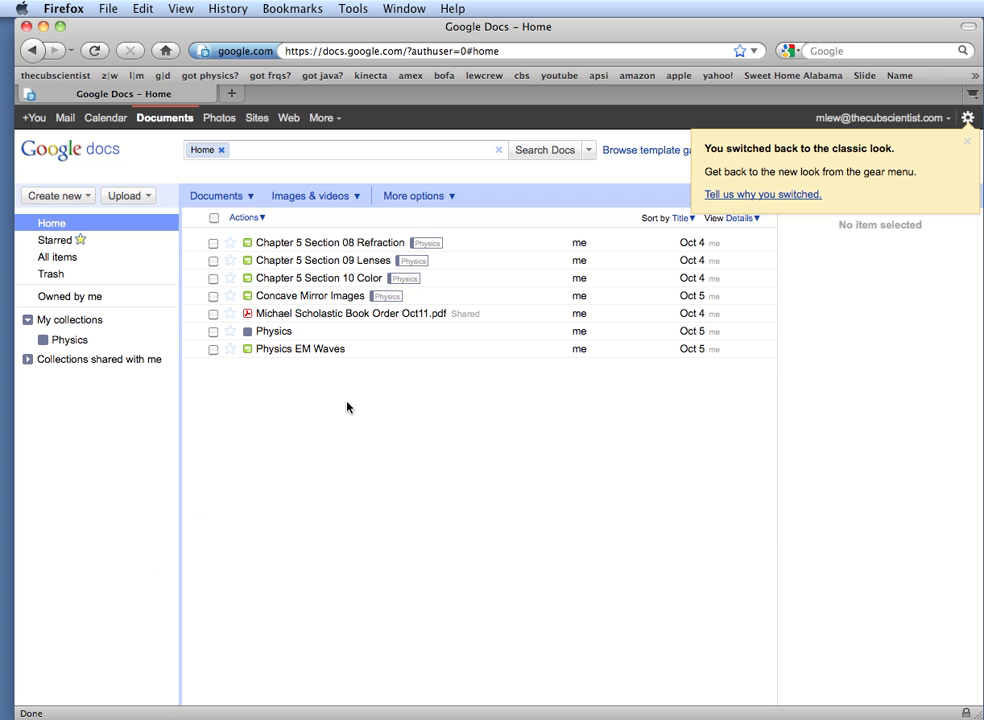
left_click(66, 200)
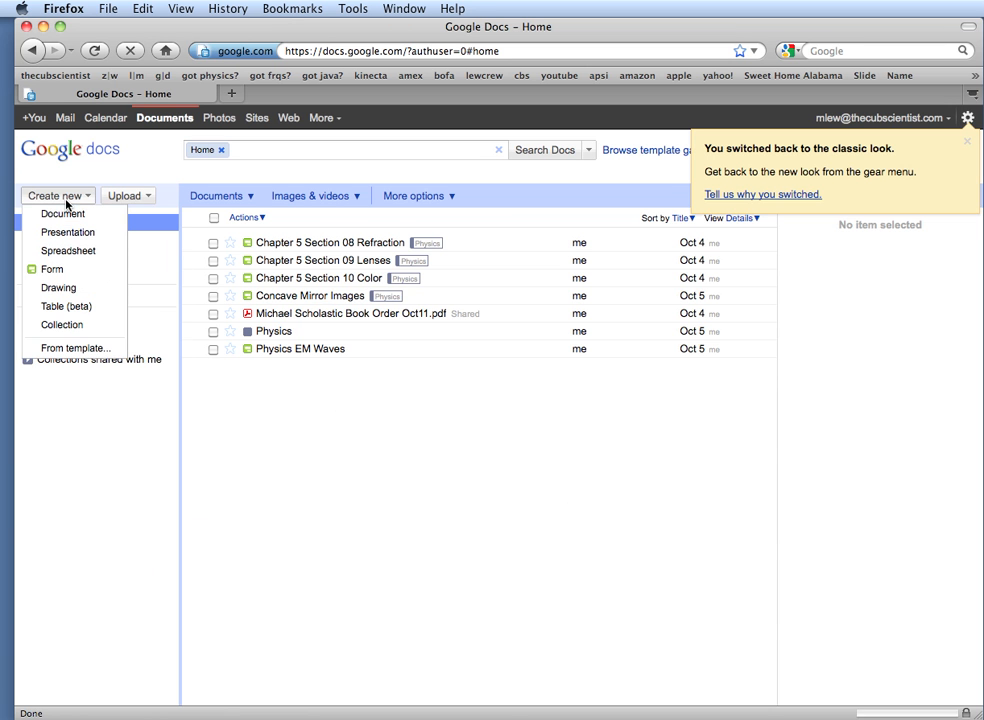
Create a new form titled TestForm
left_click(55, 271)
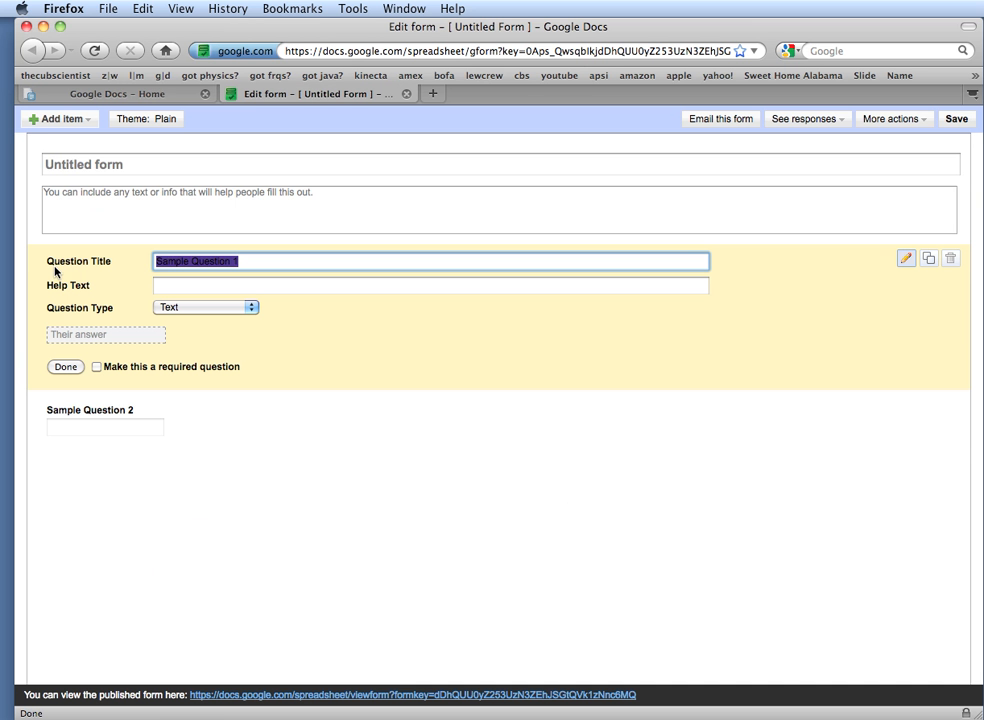
left_click(125, 172)
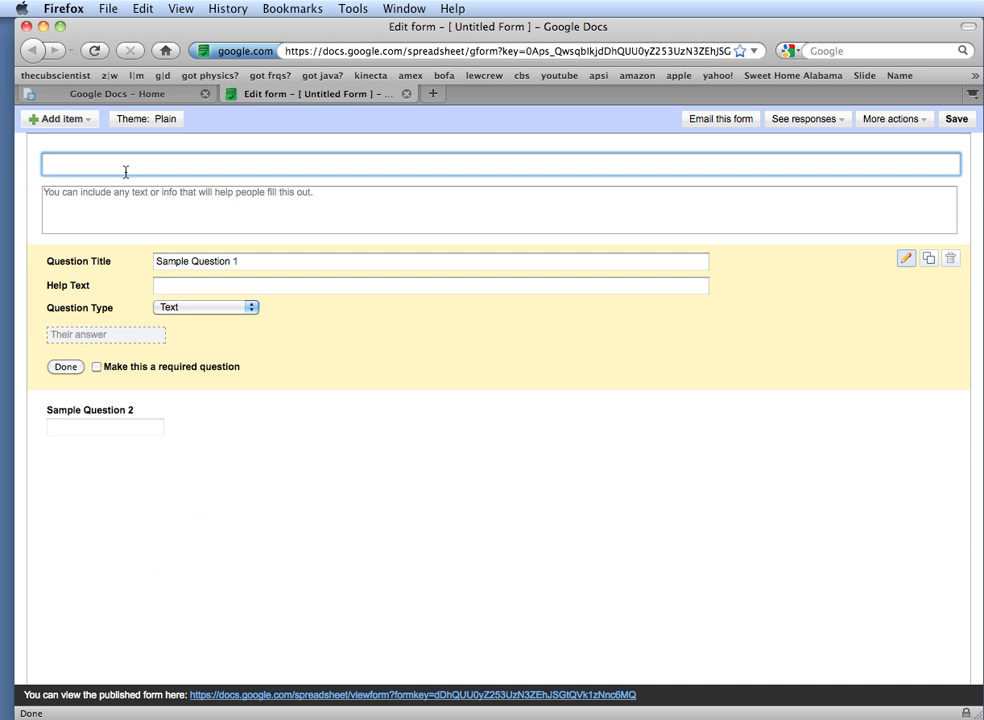
type("TestForm")
Make the first question 'What is your name?' a required Text question
left_click(248, 261)
left_click_drag(248, 261, 156, 263)
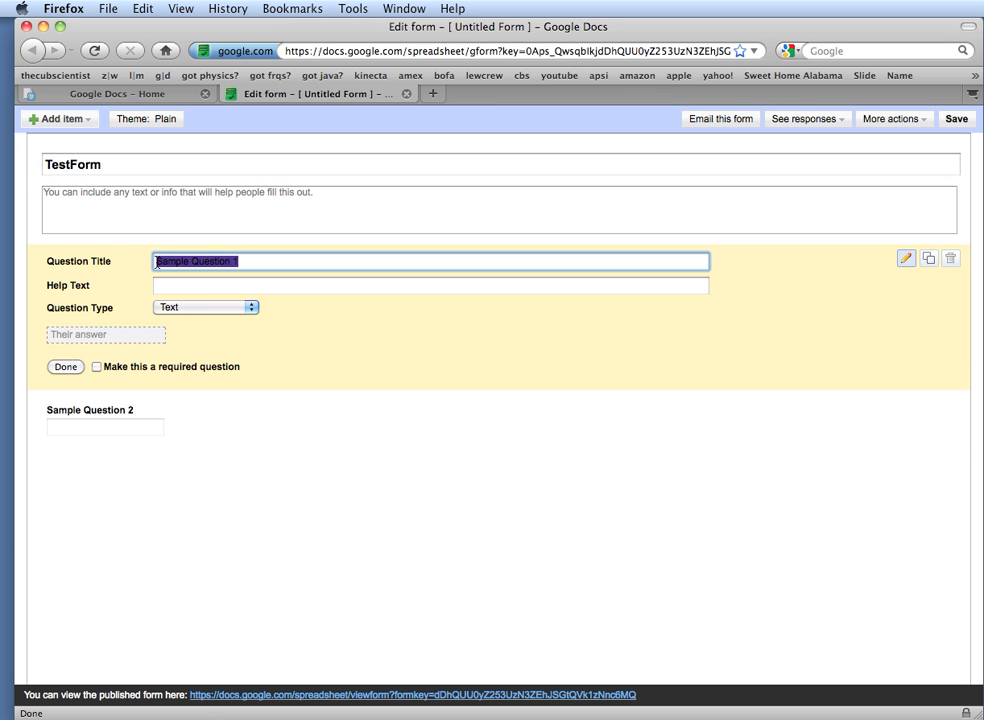
type("What is your name?")
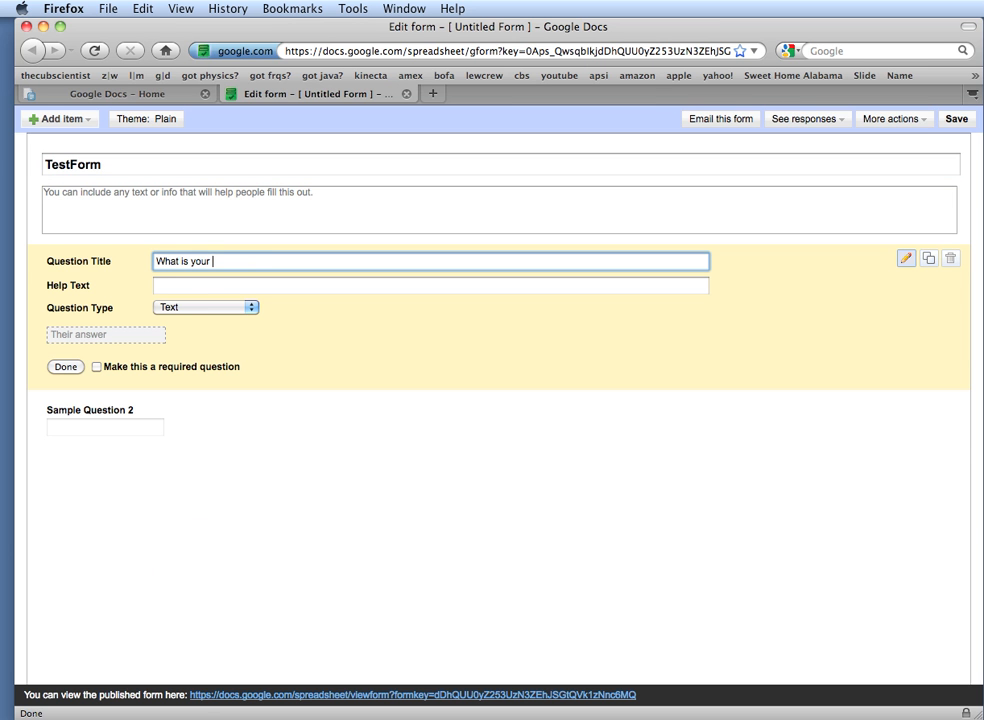
left_click(179, 313)
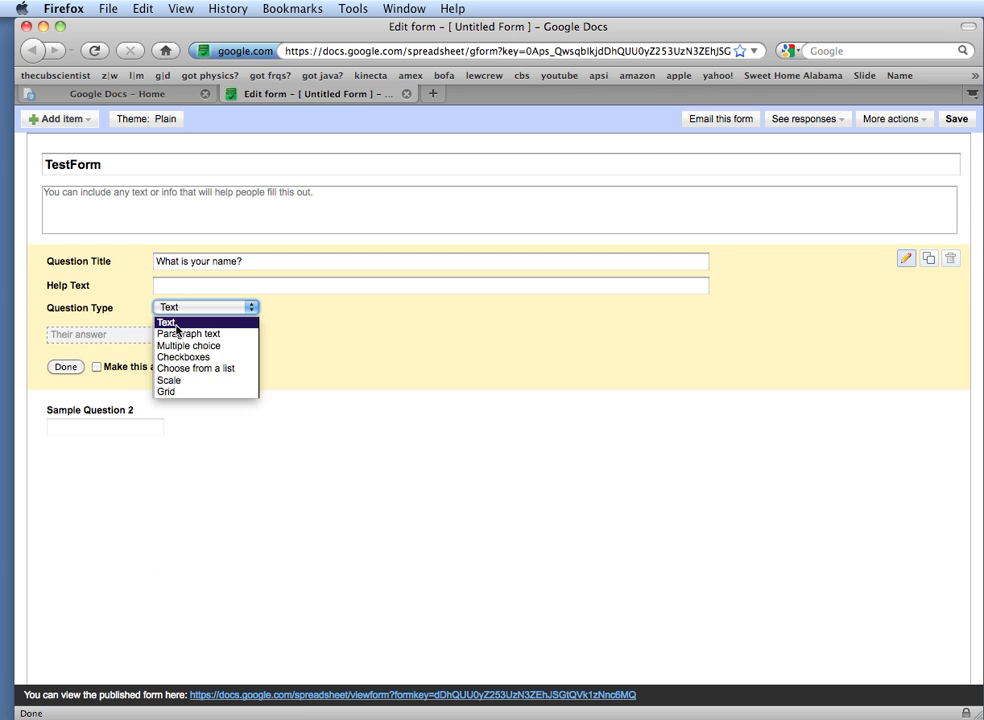
left_click(176, 323)
left_click(100, 369)
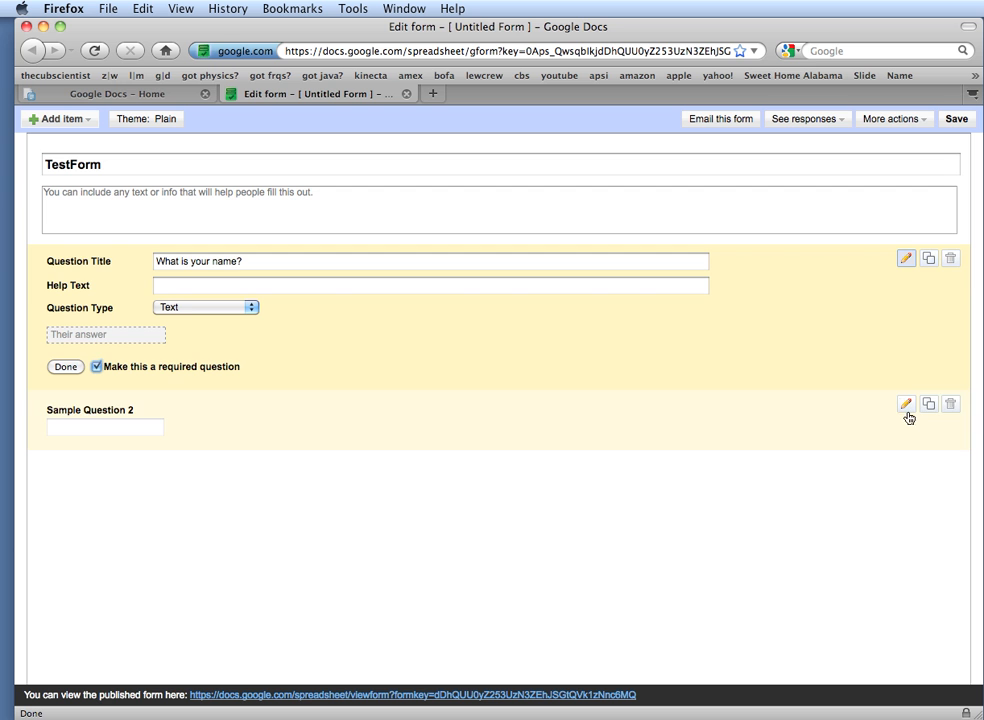
Retitle Sample Question 2 to 'What is your favorite color?' as required Paragraph text
left_click(906, 409)
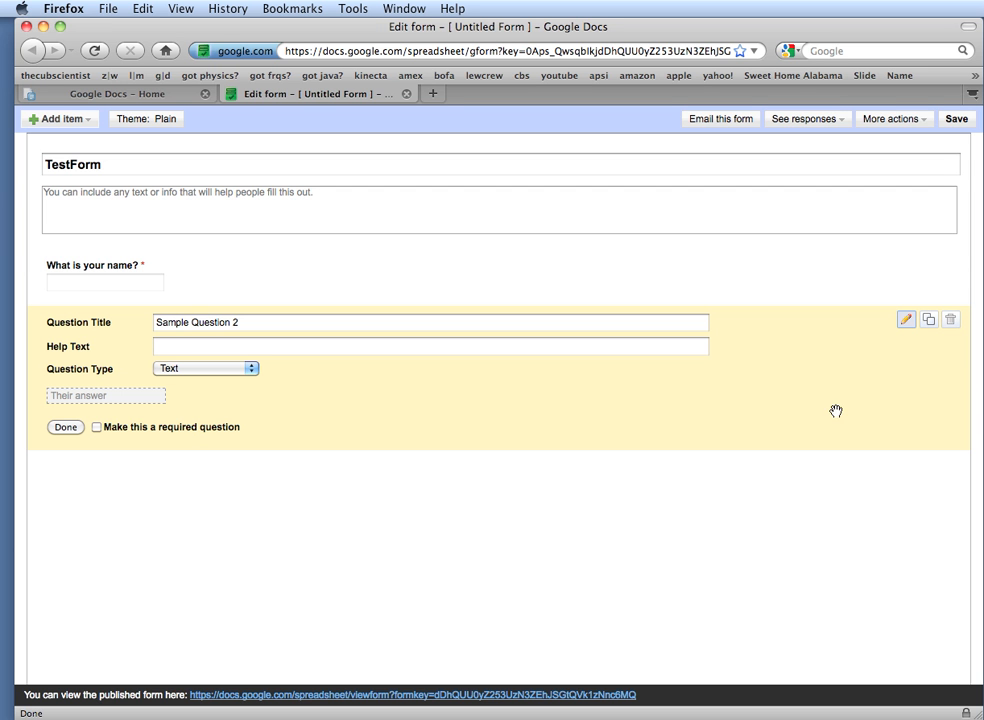
left_click(269, 325)
key("BackSpace")
key("BackSpace")
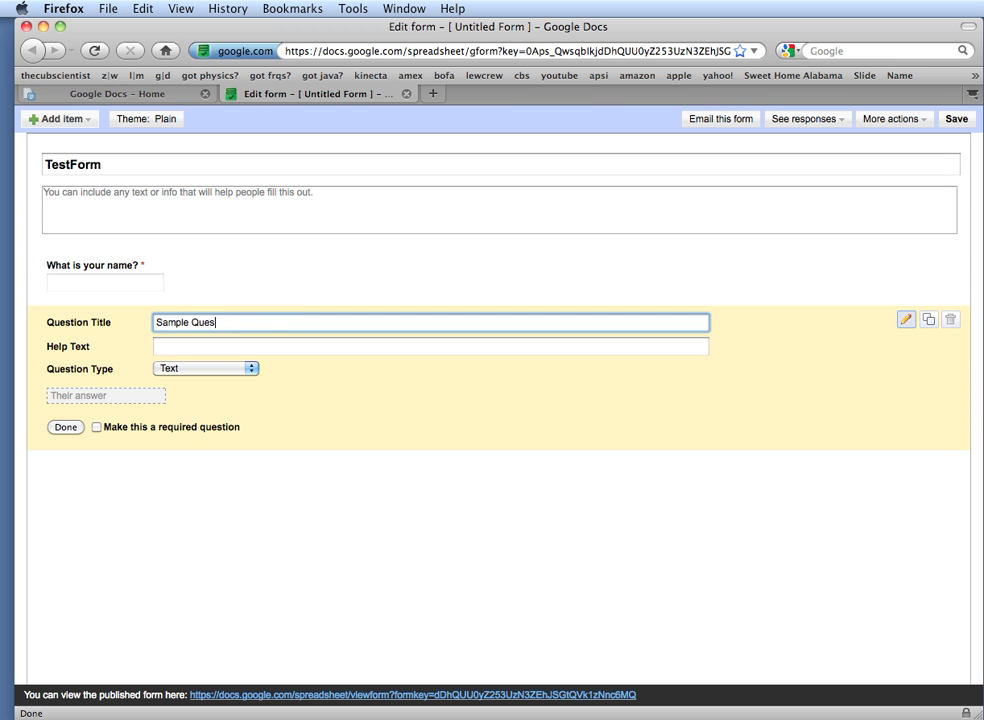
key("BackSpace")
key("BackSpace")
key("BackSpace")
key("BackSpace")
key("BackSpace")
key("BackSpace")
key("BackSpace")
key("BackSpace")
key("BackSpace")
key("BackSpace")
key("BackSpace")
type("Wh")
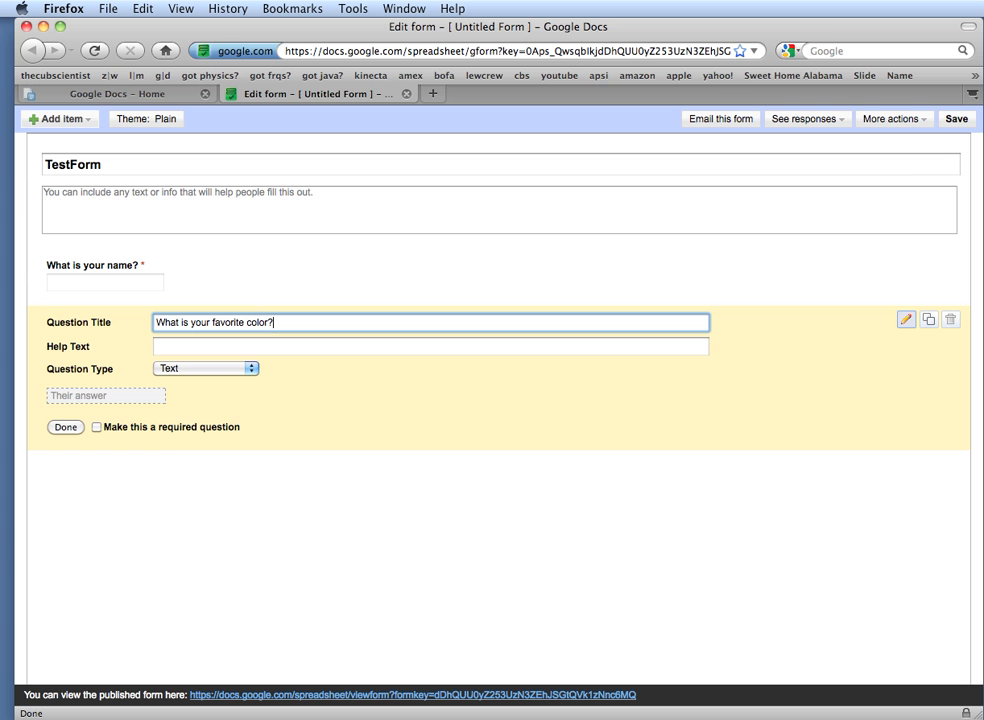
left_click(251, 369)
left_click(212, 396)
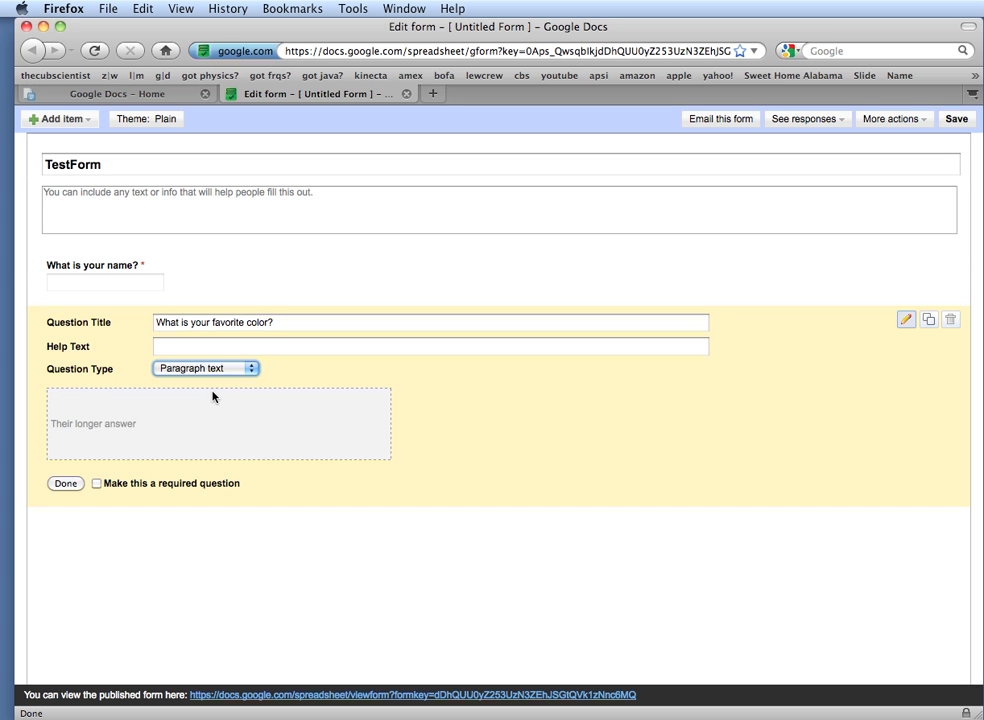
left_click(96, 483)
left_click(68, 485)
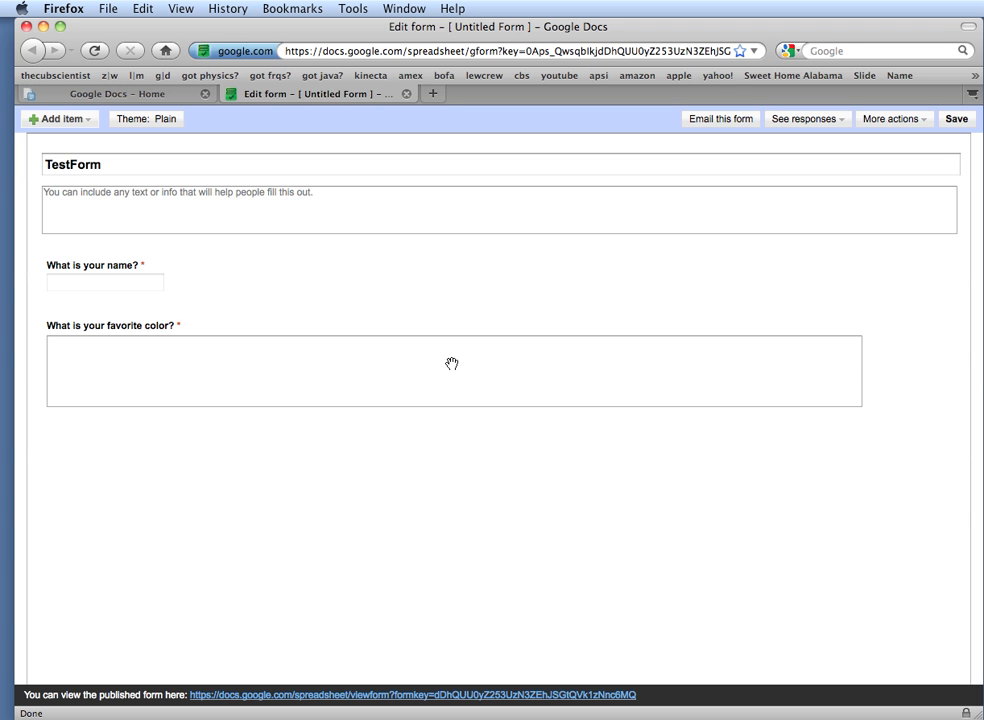
left_click_drag(918, 375, 878, 402)
Browse form themes without changing one, then add a new Text question
left_click(143, 122)
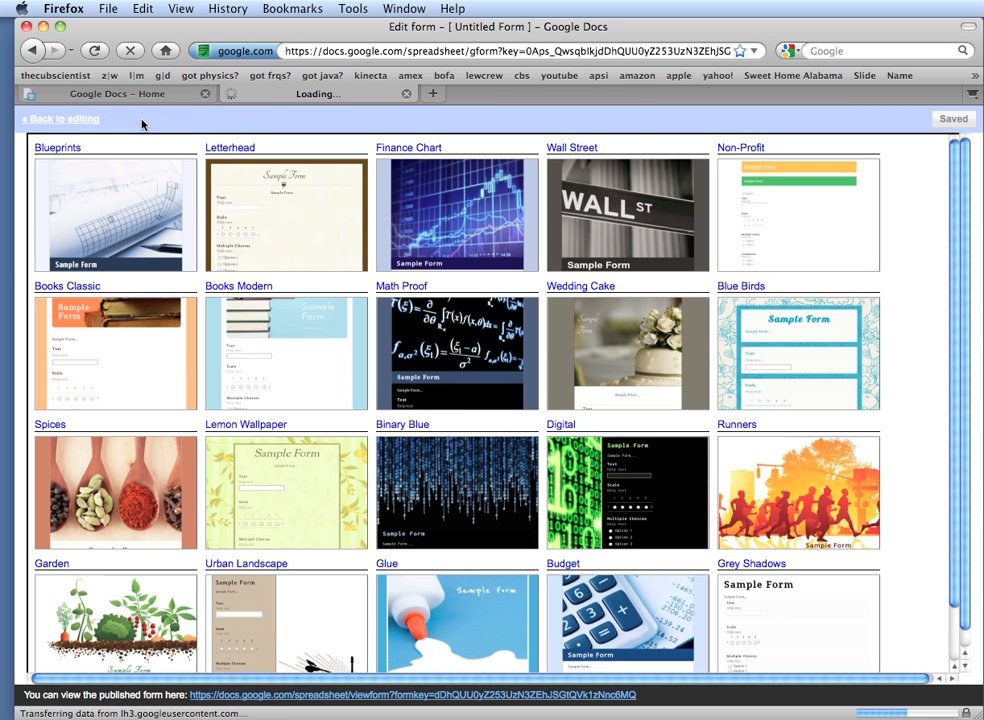
left_click(60, 119)
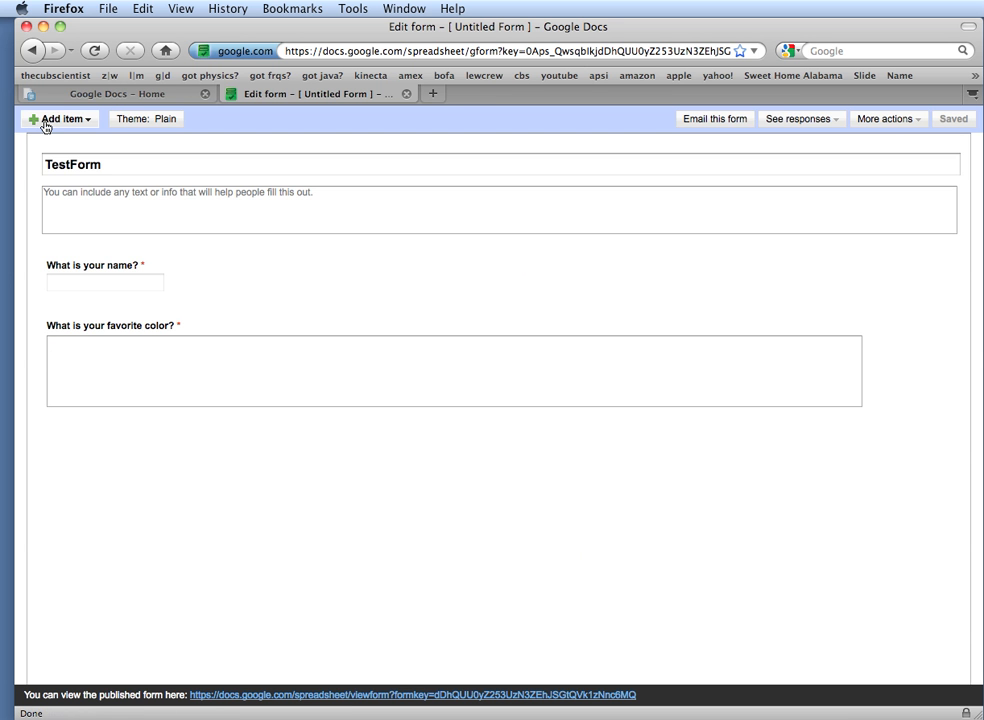
left_click(44, 121)
left_click(45, 152)
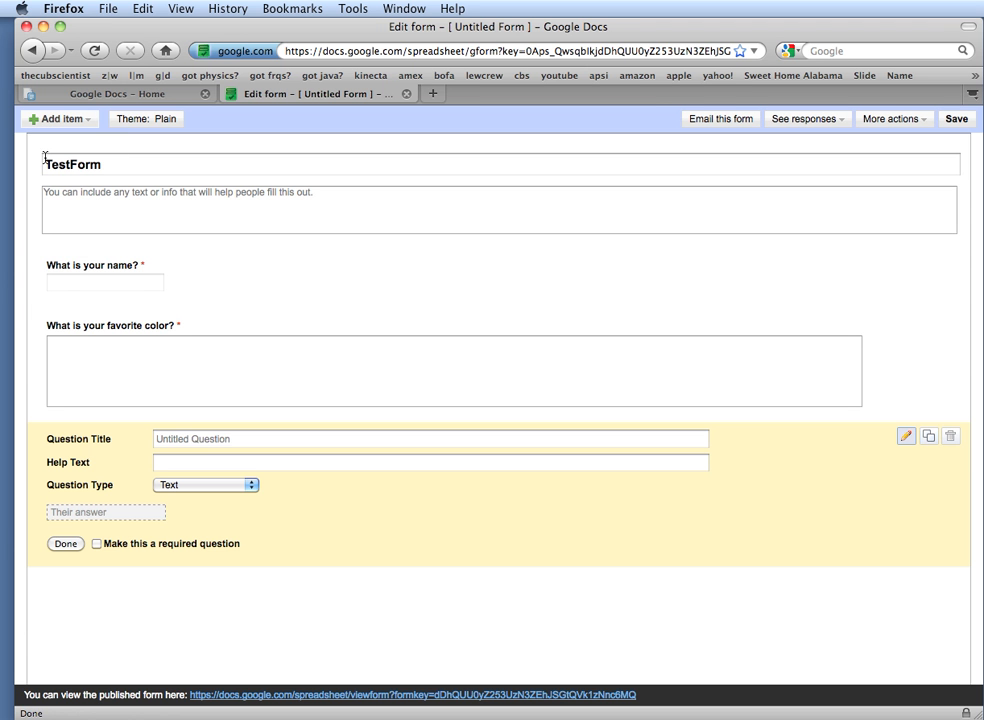
Delete the untitled question, save TestForm, and return to the Docs home list
left_click(951, 440)
left_click(617, 117)
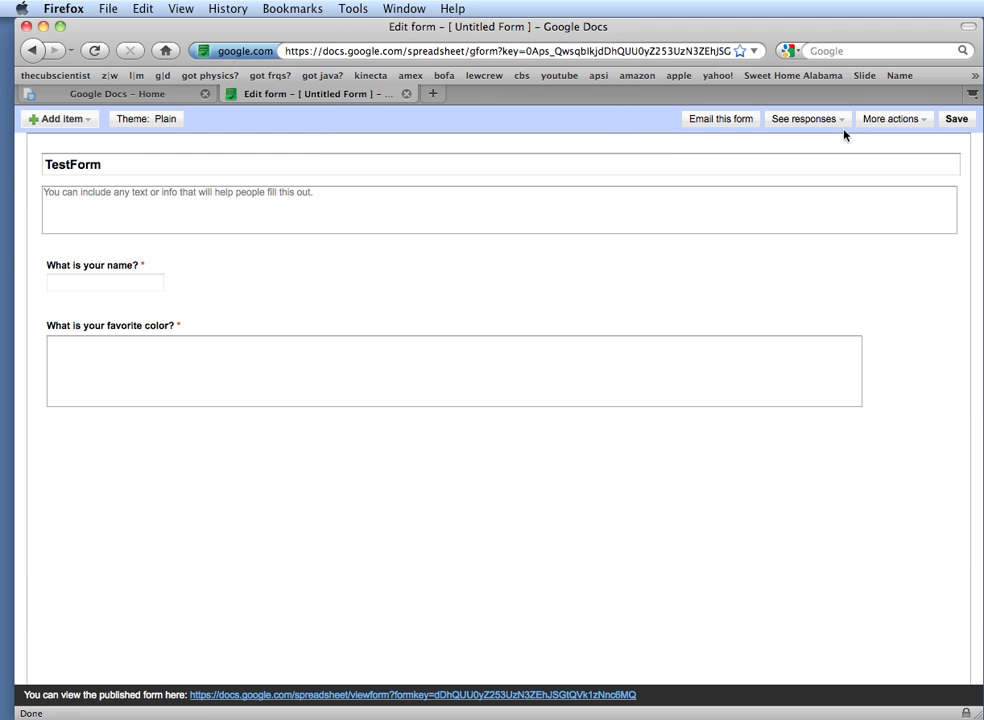
left_click(952, 120)
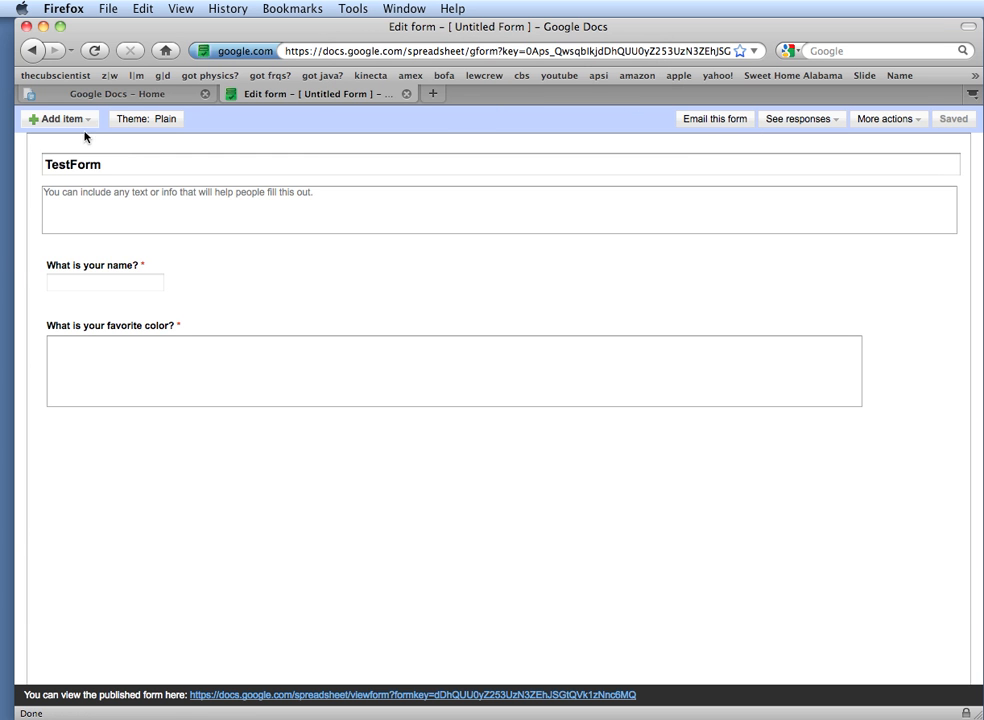
left_click(127, 97)
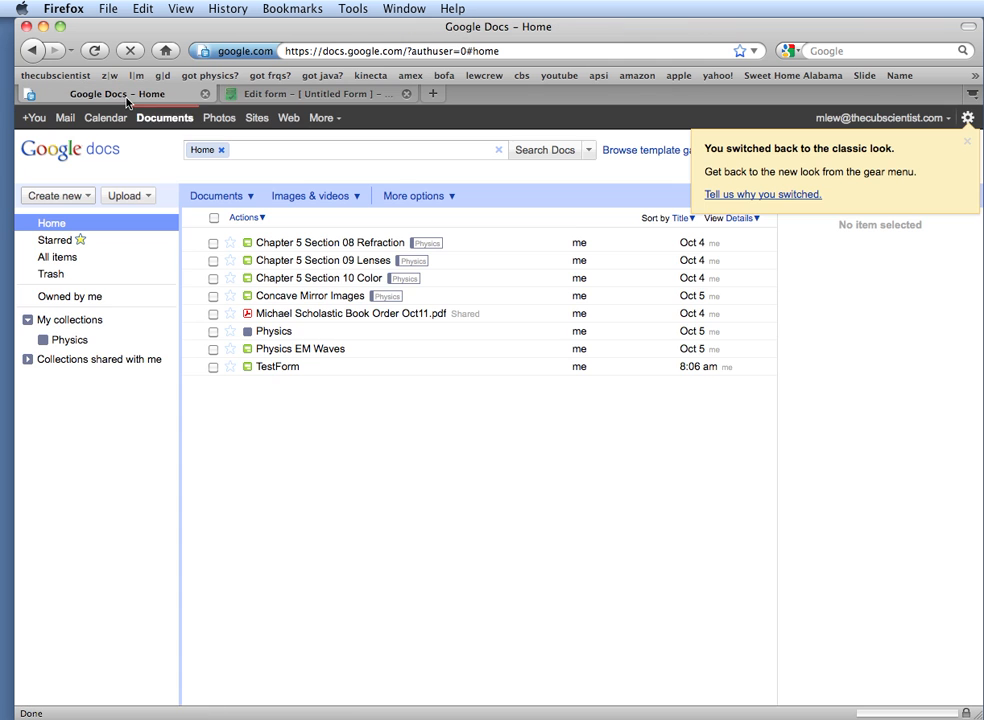
Open the TestForm responses spreadsheet and go to the live form from the Form menu
left_click(278, 367)
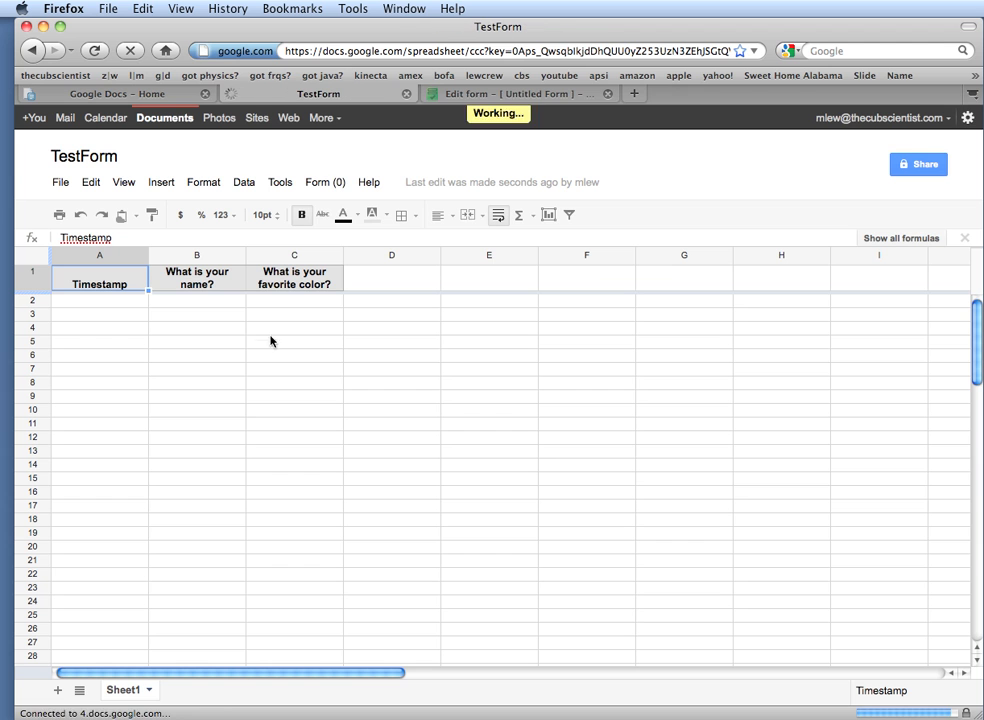
left_click(326, 183)
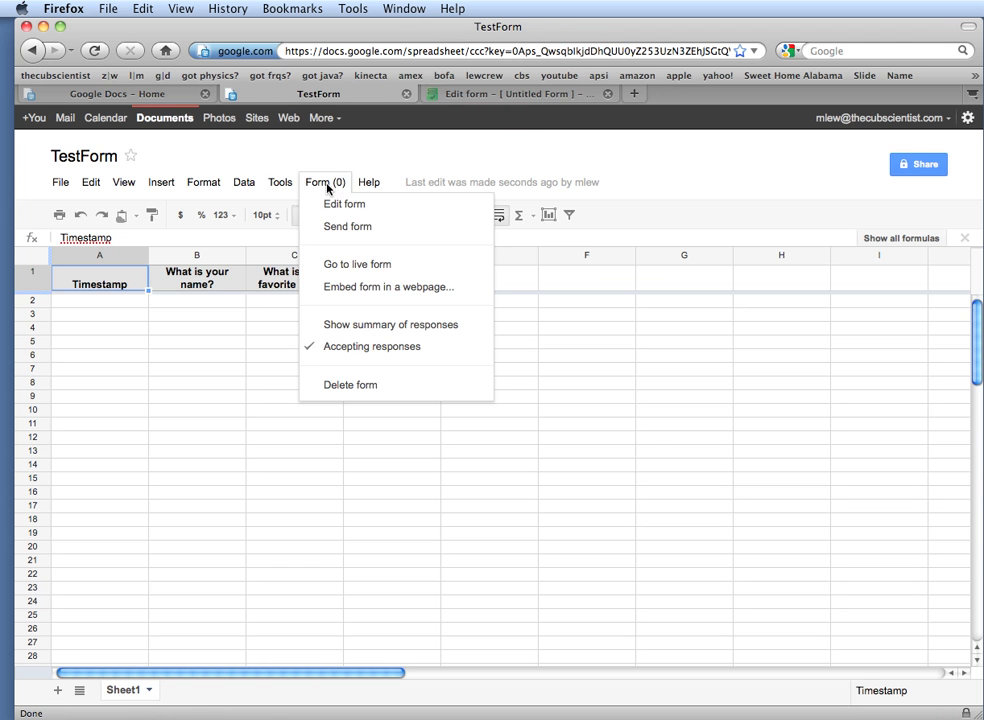
left_click(334, 268)
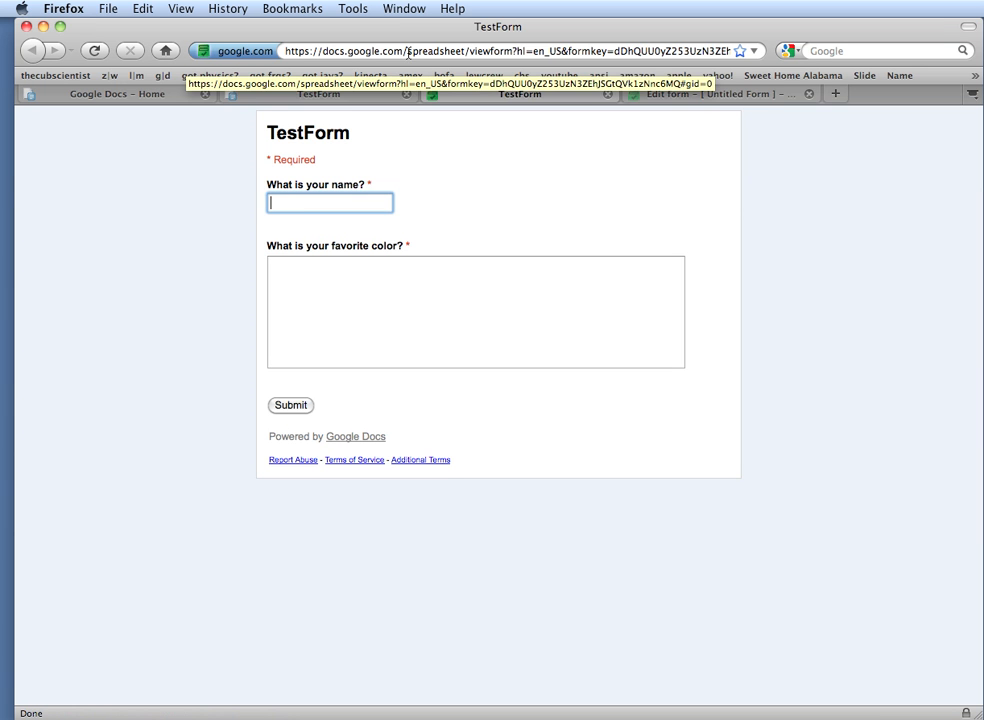
Submit a first test response with a respondent's name
type("Mi")
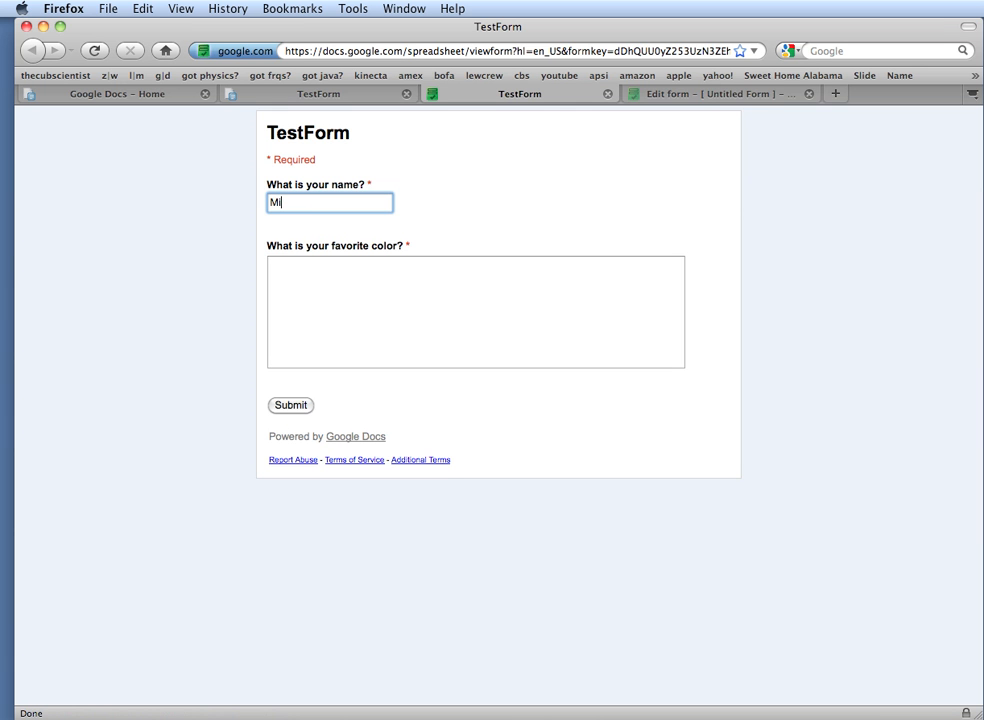
type("chael")
key("Tab")
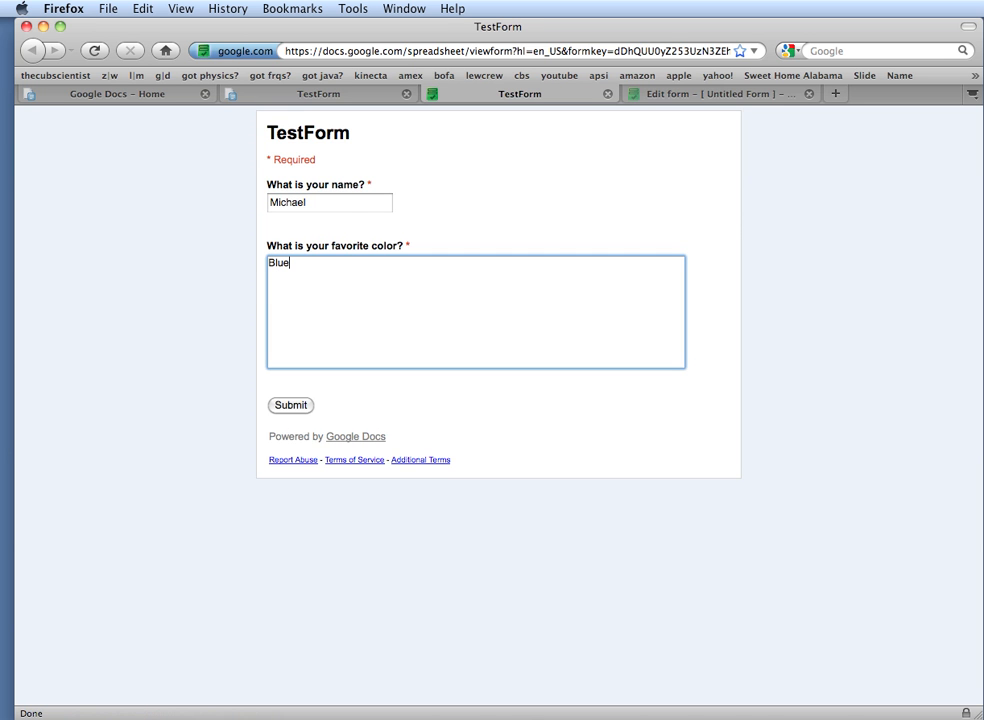
left_click(283, 406)
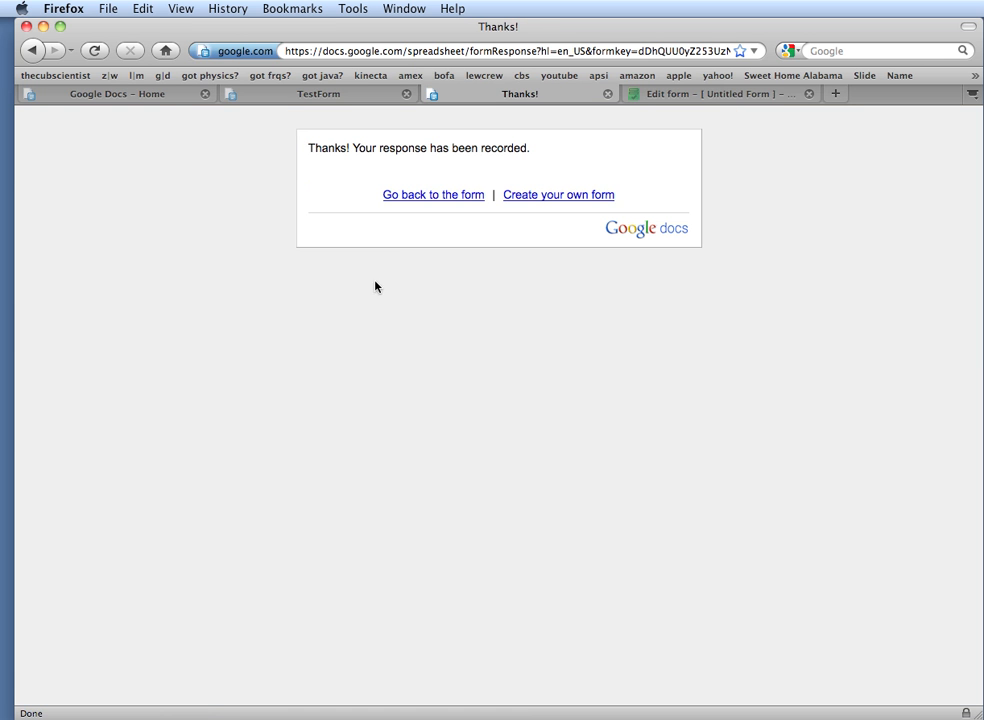
Submit a second test response with another name and favorite color Green
left_click(426, 197)
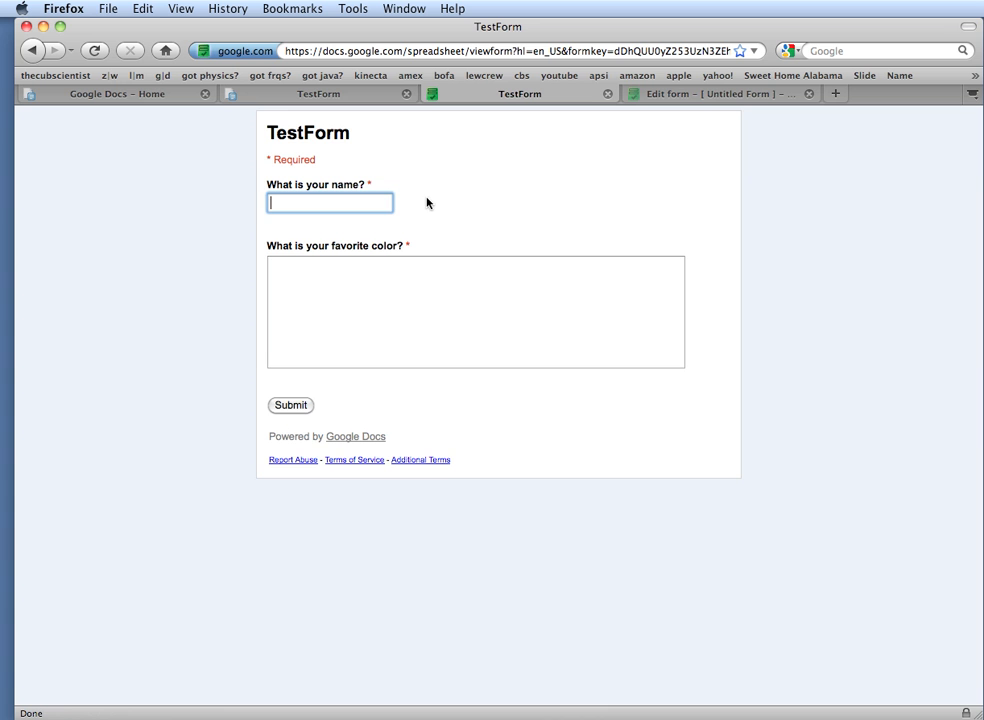
type("Craig")
left_click(431, 301)
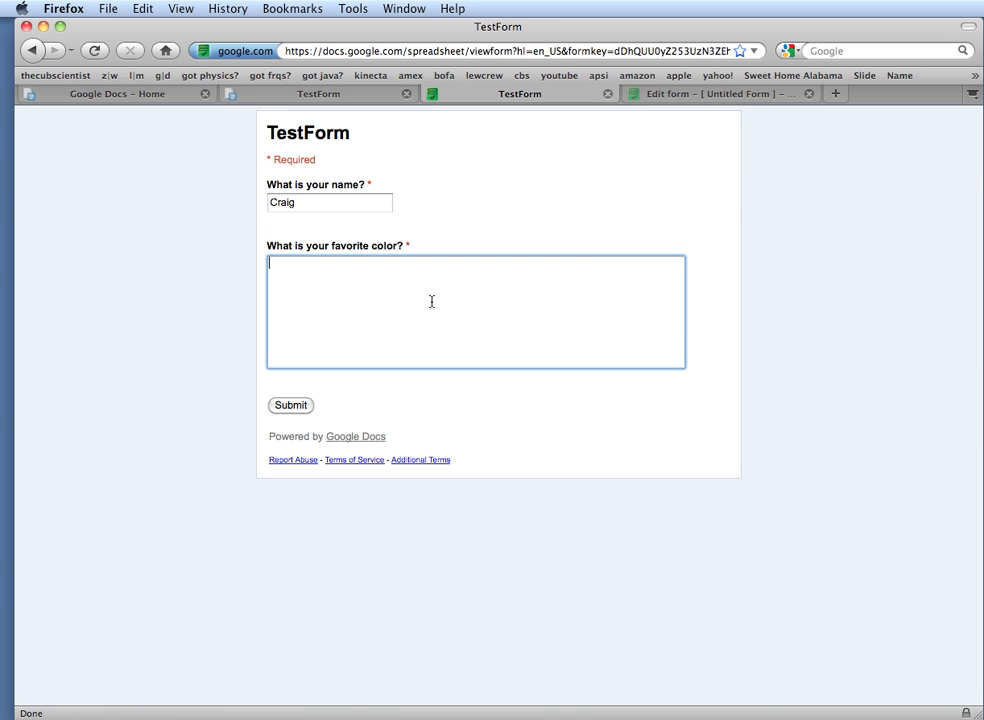
type("Green")
left_click(305, 406)
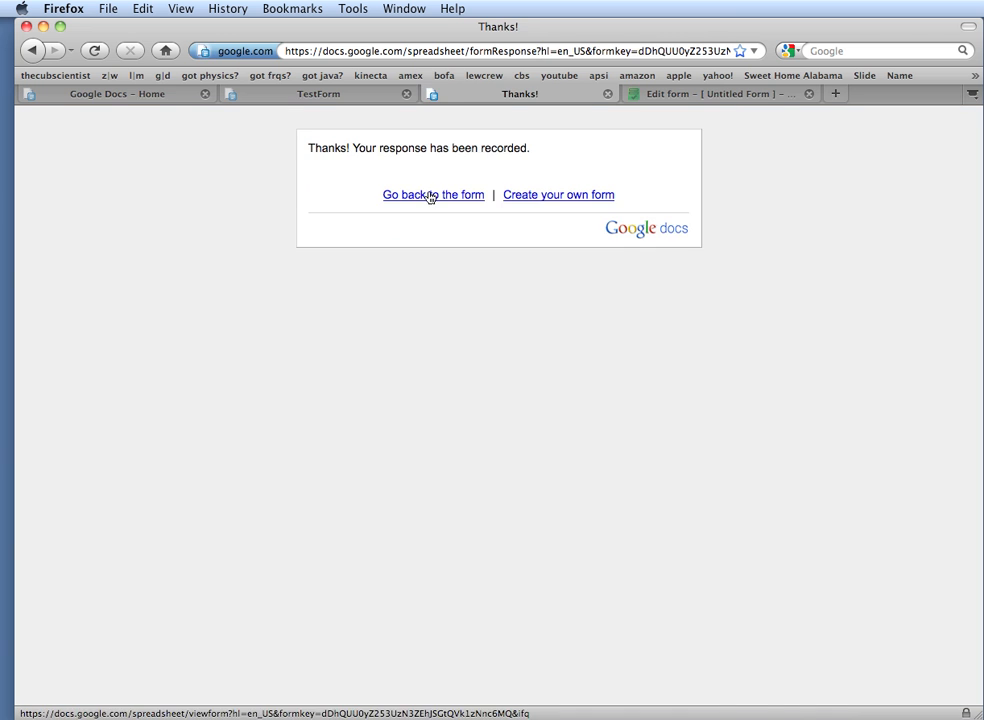
Submit a third test response with a name and favorite color Red
left_click(433, 194)
left_click(340, 205)
type("Gerry")
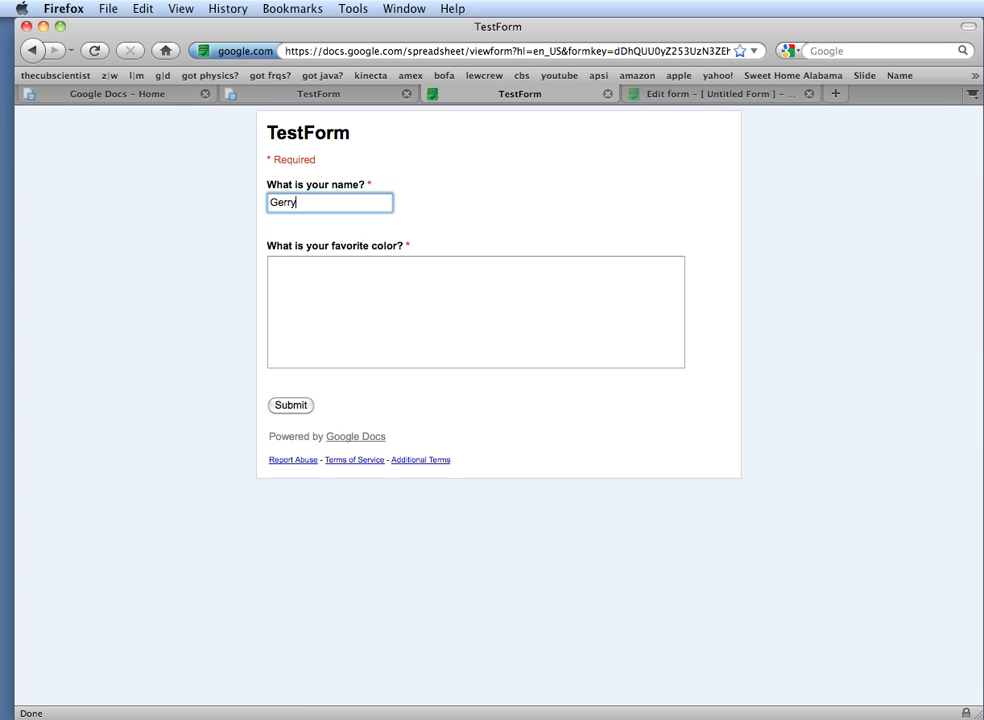
left_click(336, 268)
type("Red")
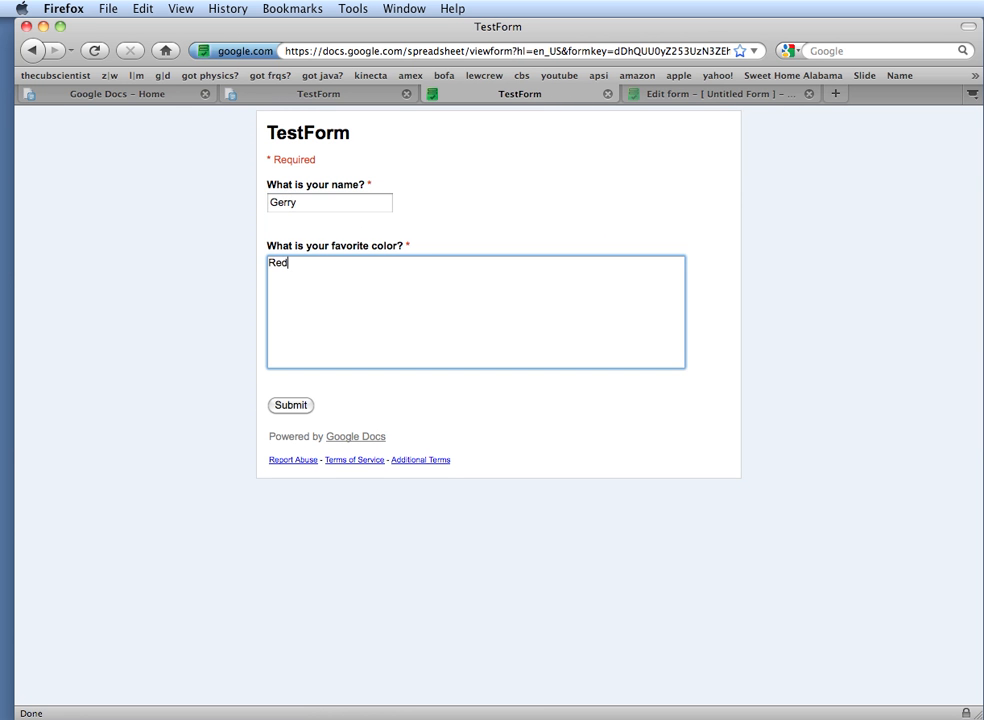
left_click(286, 406)
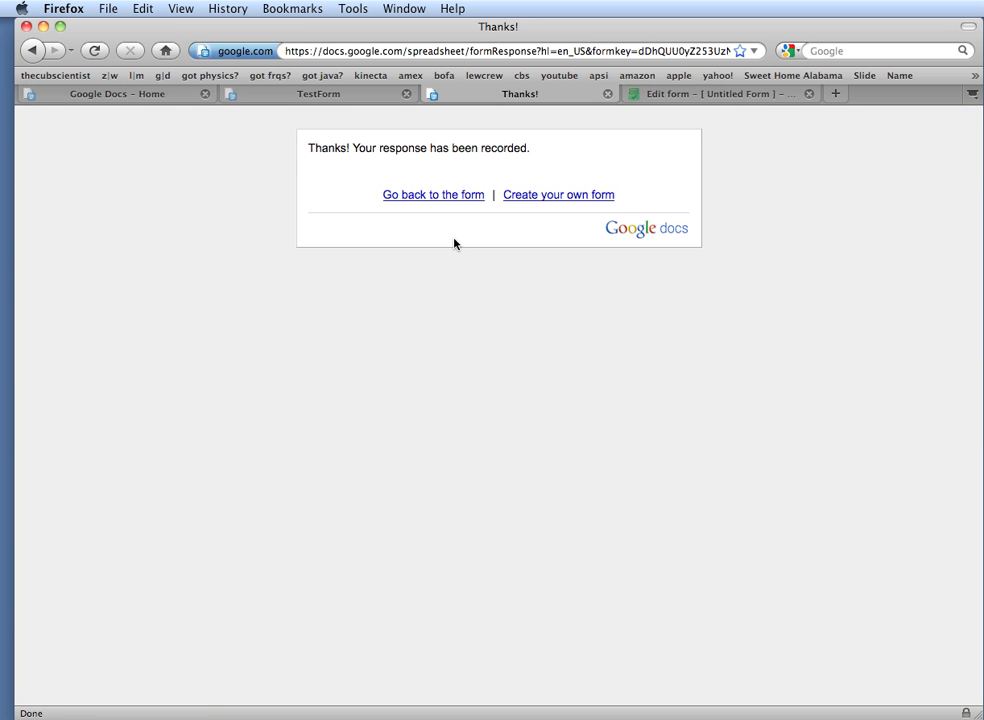
Open the TestForm response spreadsheet and resize column B so the names are readable
left_click(153, 96)
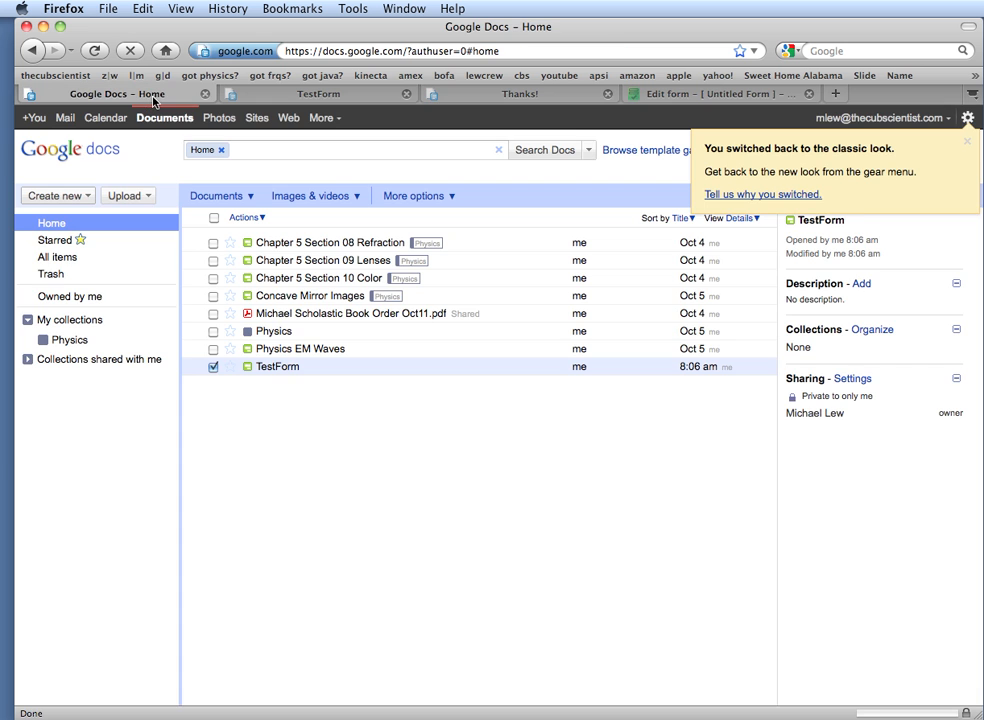
left_click(288, 370)
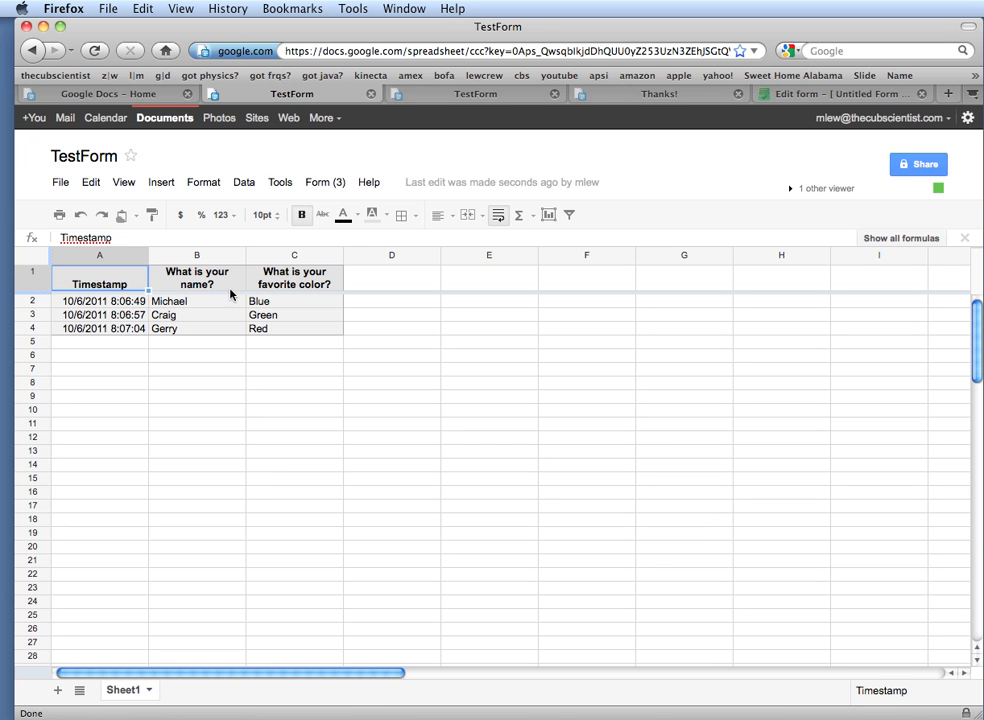
left_click_drag(244, 258, 153, 258)
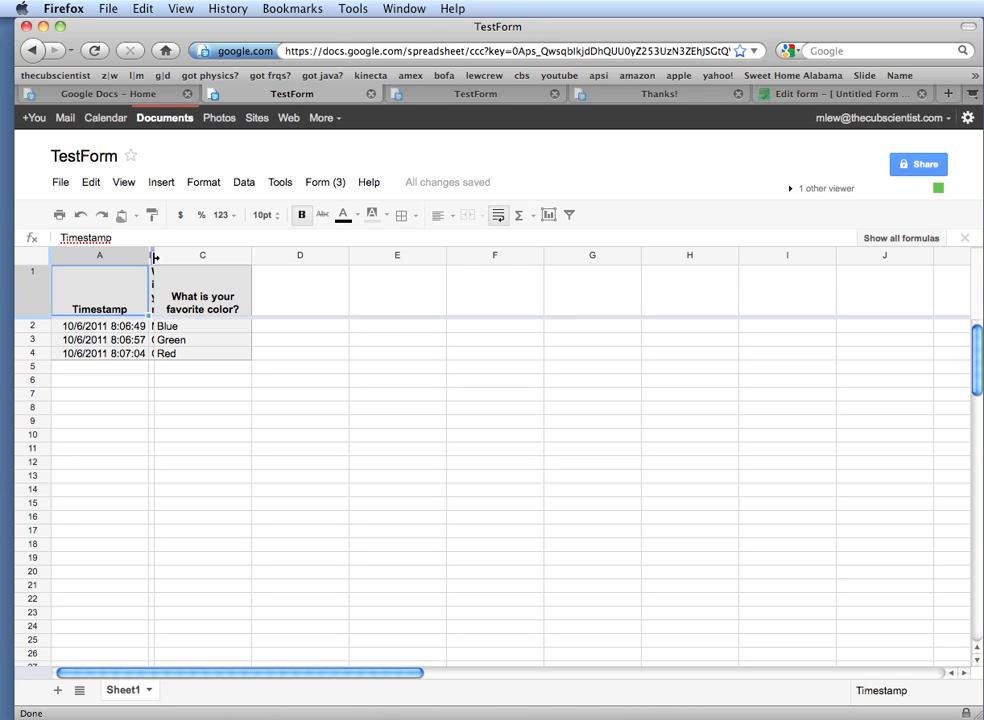
left_click_drag(153, 258, 249, 256)
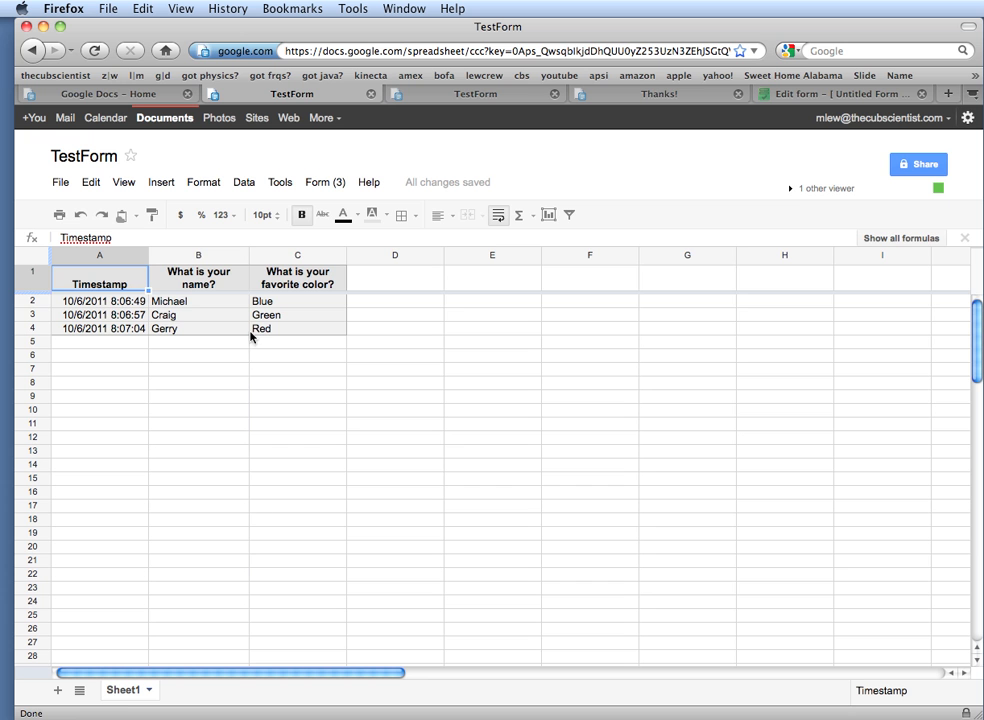
Move the first response down to row 4, then delete rows 2–4
left_click(26, 300)
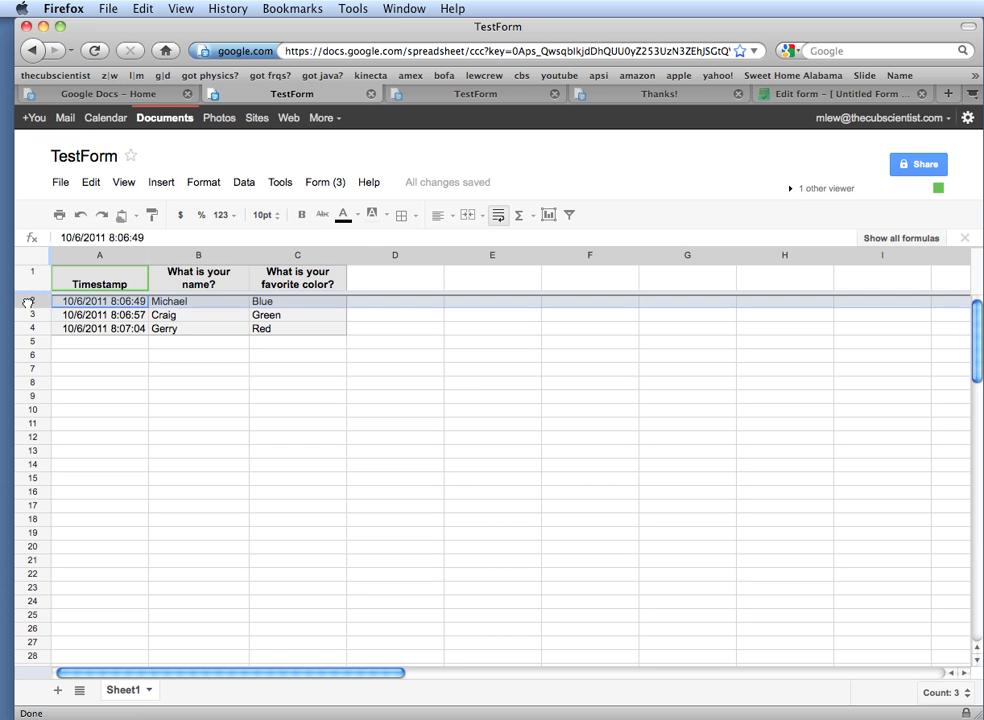
left_click_drag(26, 300, 31, 327)
left_click(32, 301)
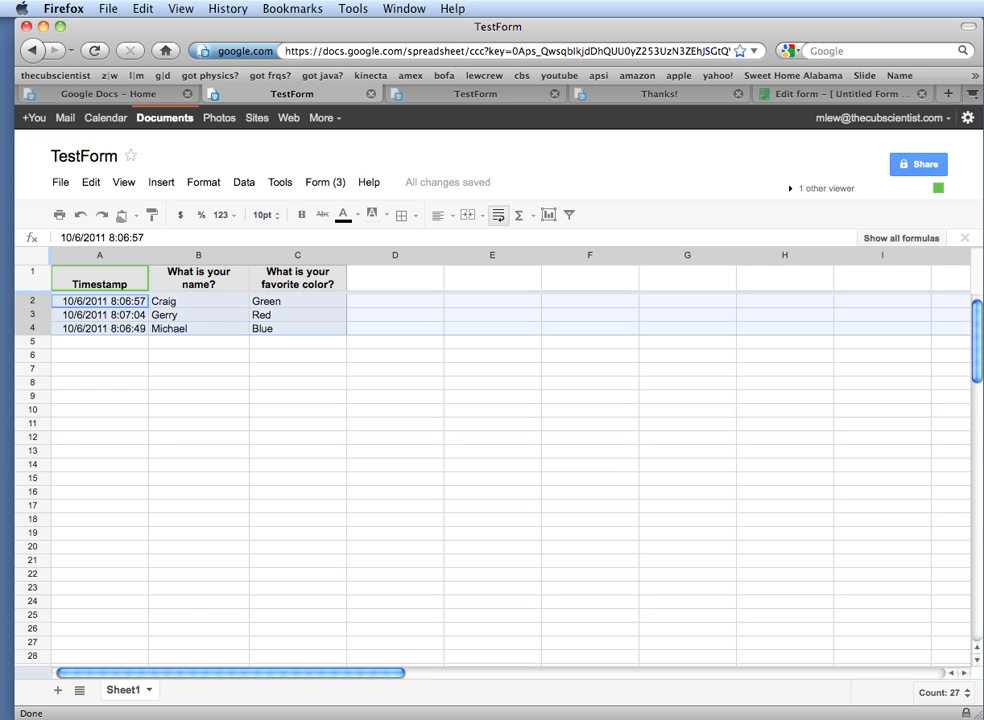
right_click(31, 318)
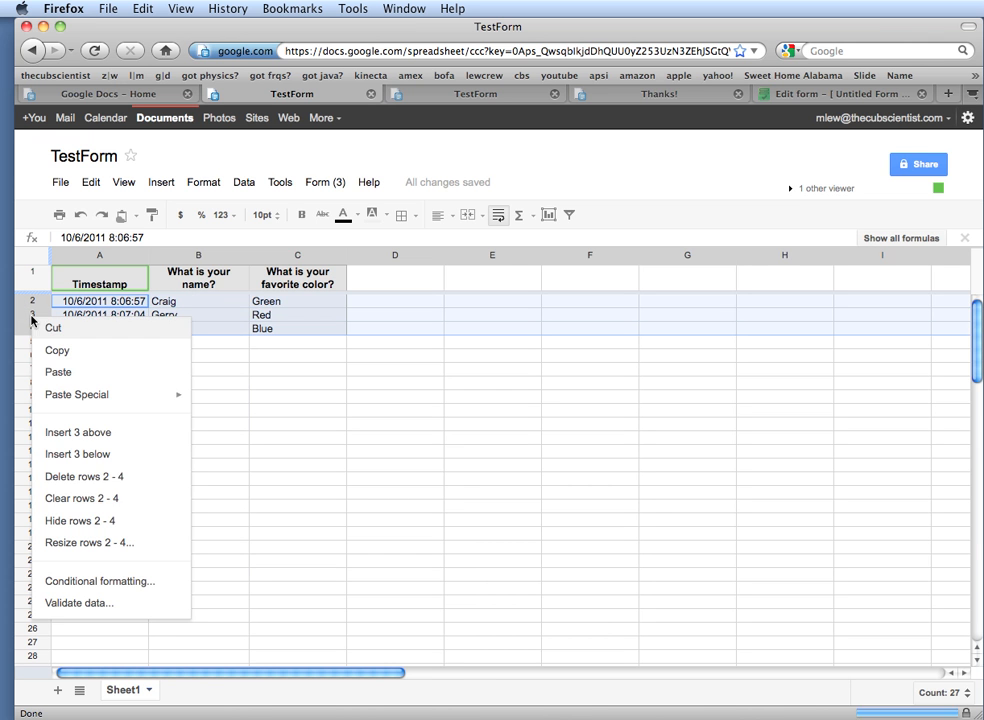
left_click(82, 476)
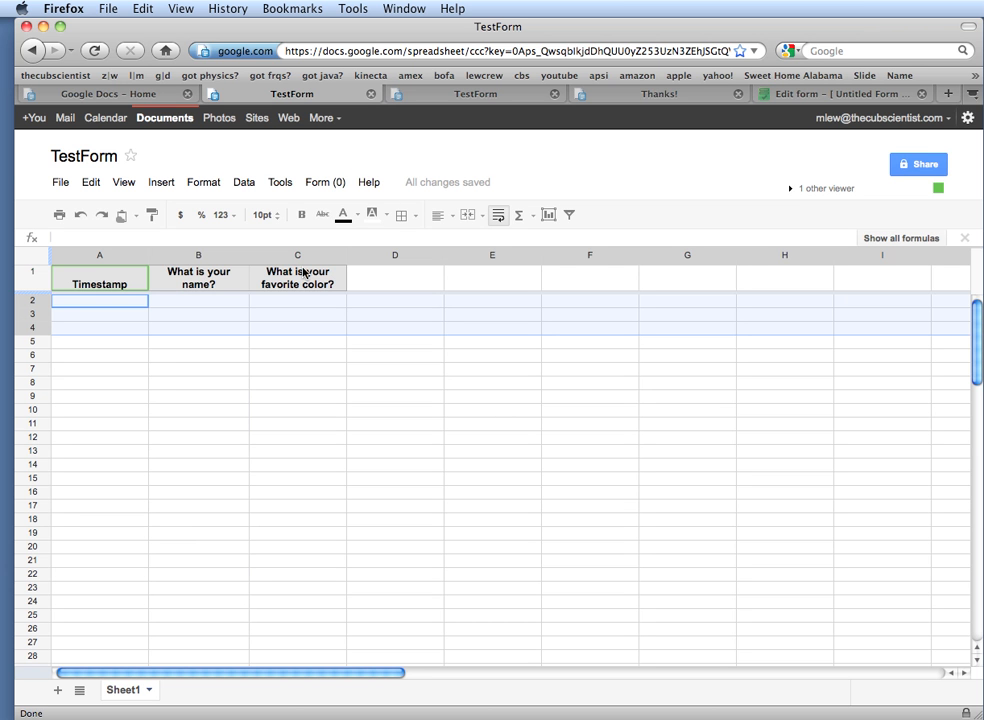
left_click(100, 96)
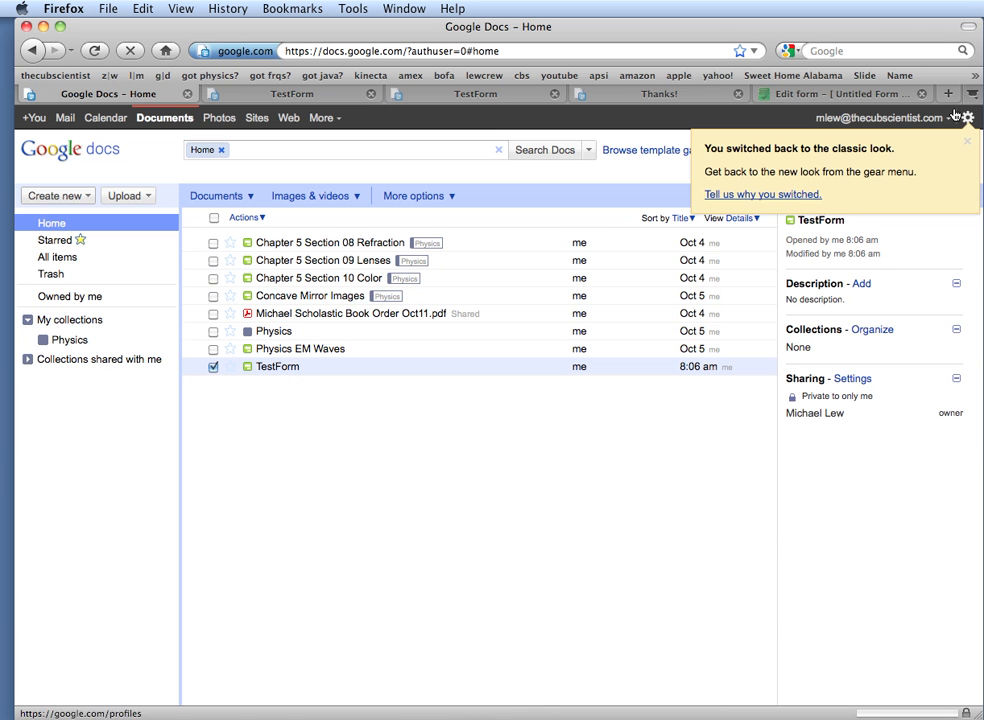
Close the classic-look notice and check the list and details view options
left_click(966, 141)
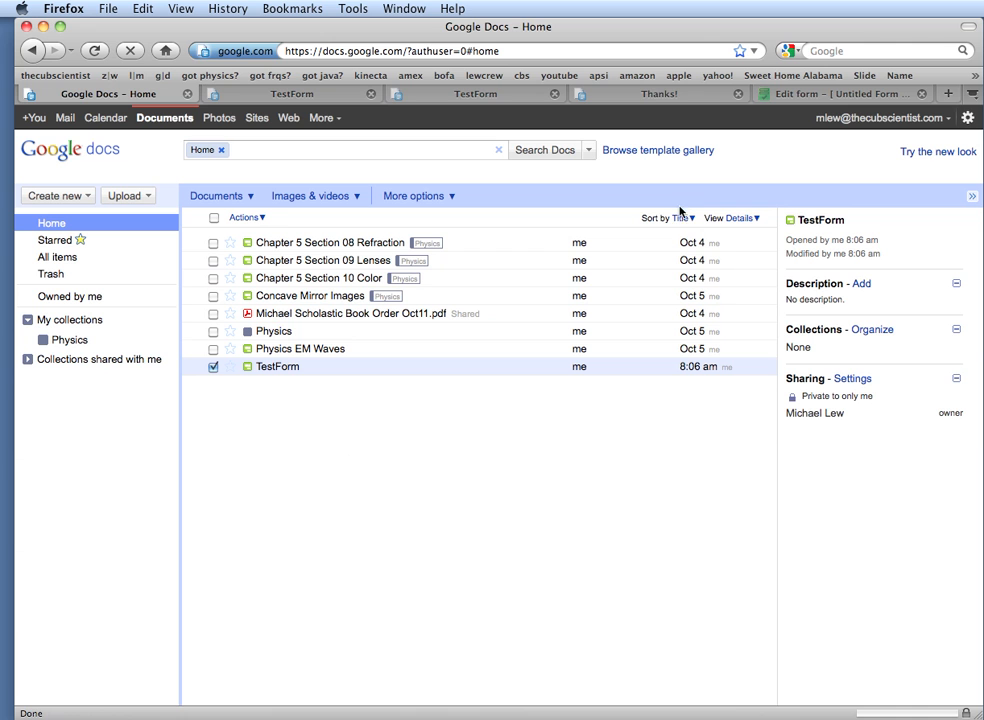
left_click(740, 219)
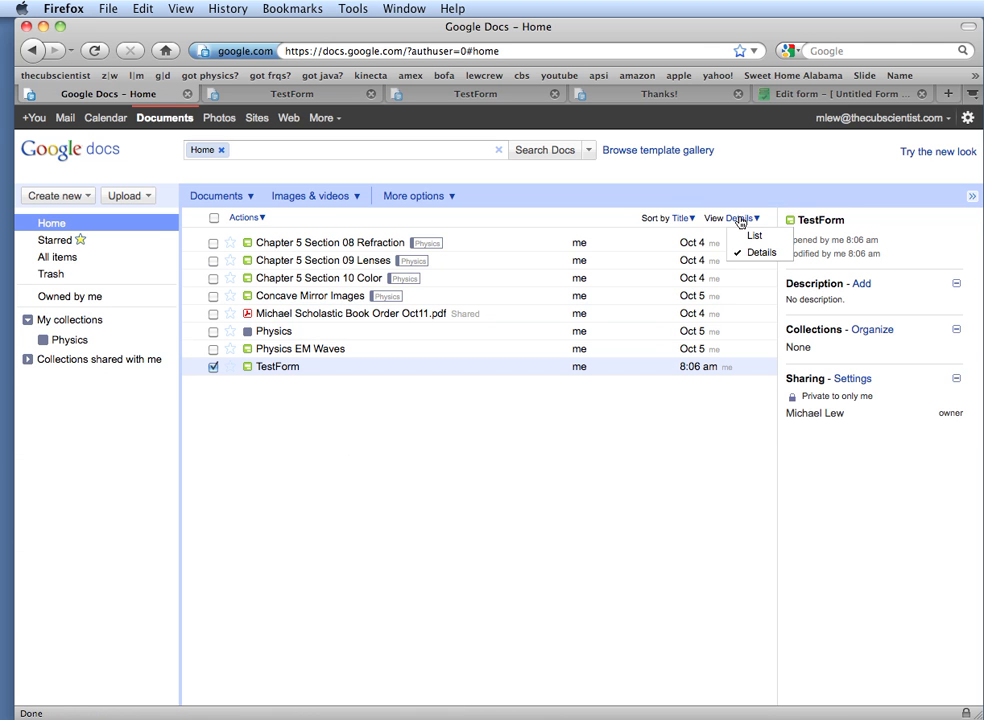
left_click(423, 196)
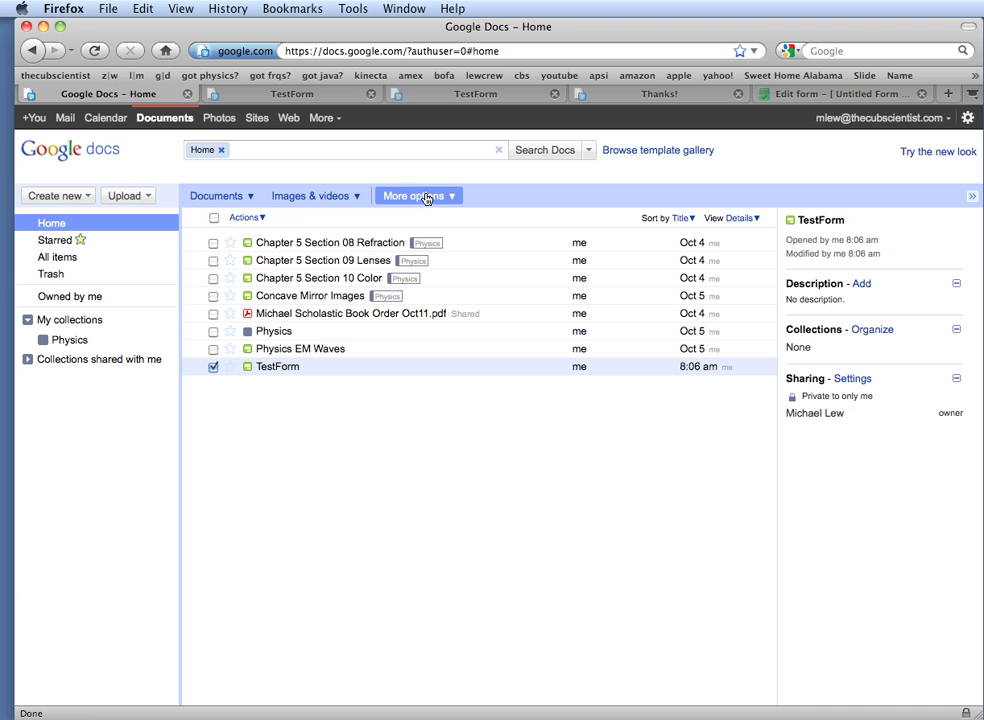
left_click(425, 197)
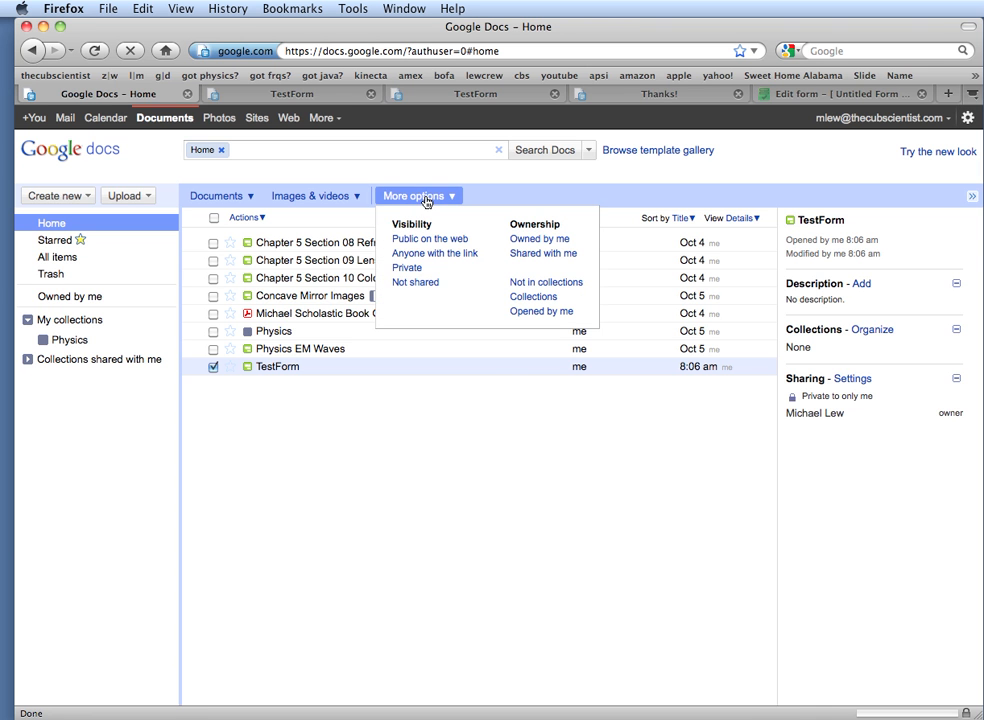
left_click(525, 298)
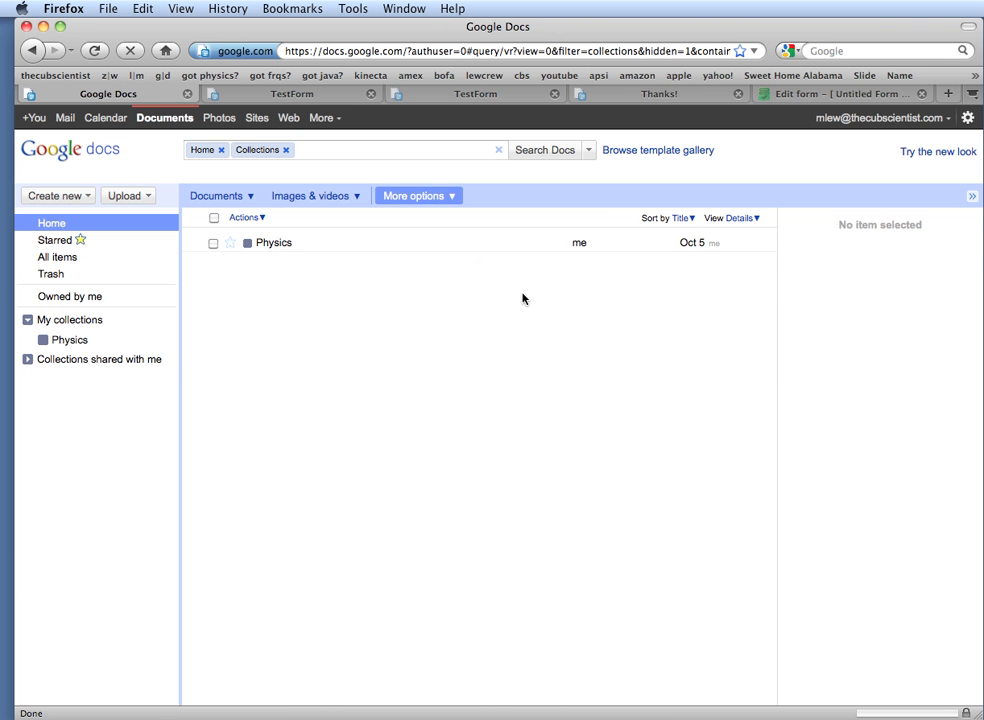
left_click(281, 245)
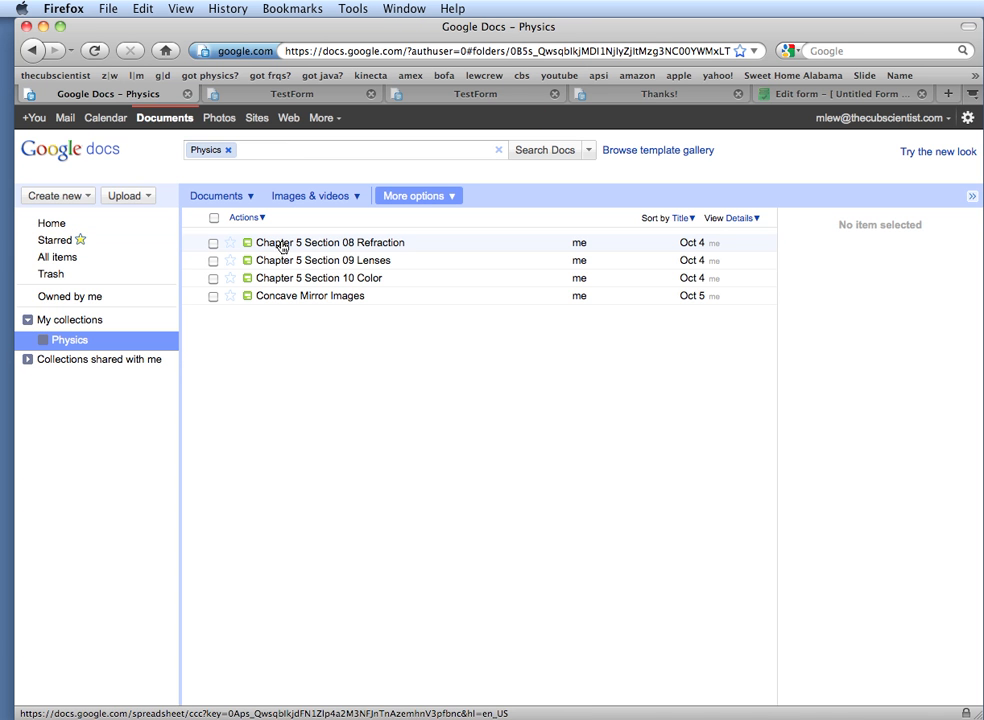
left_click(401, 199)
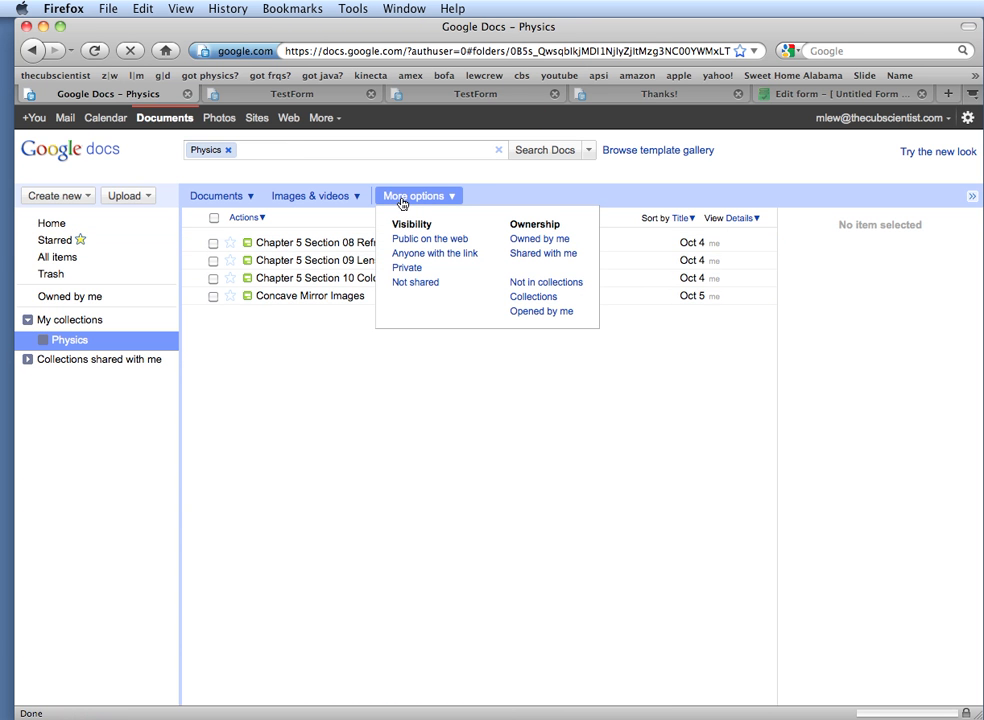
left_click(529, 286)
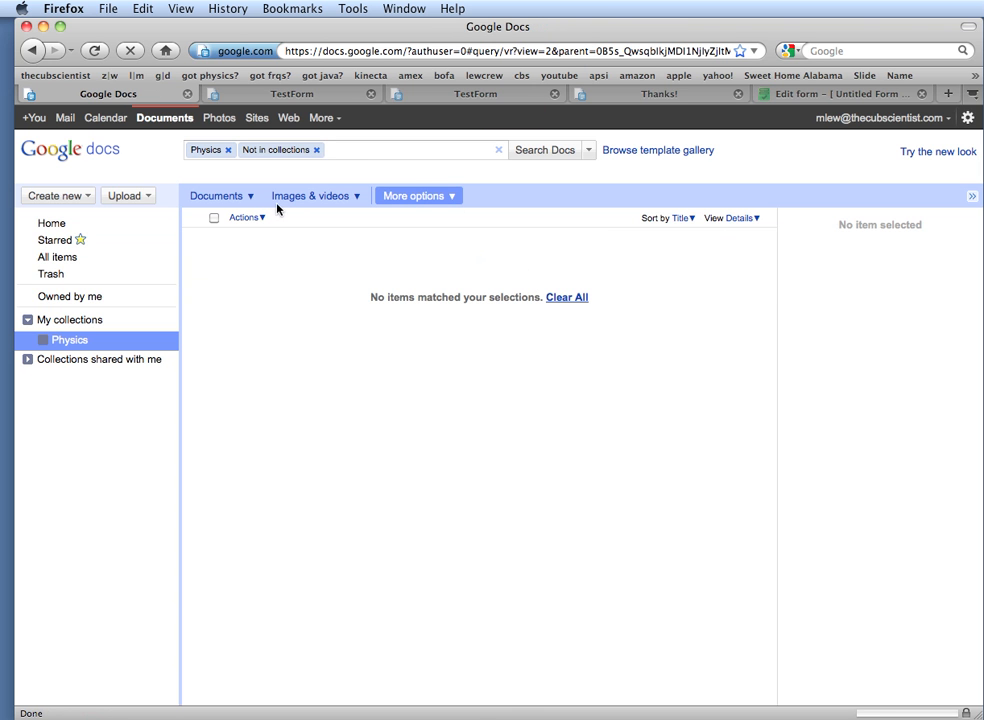
left_click(392, 199)
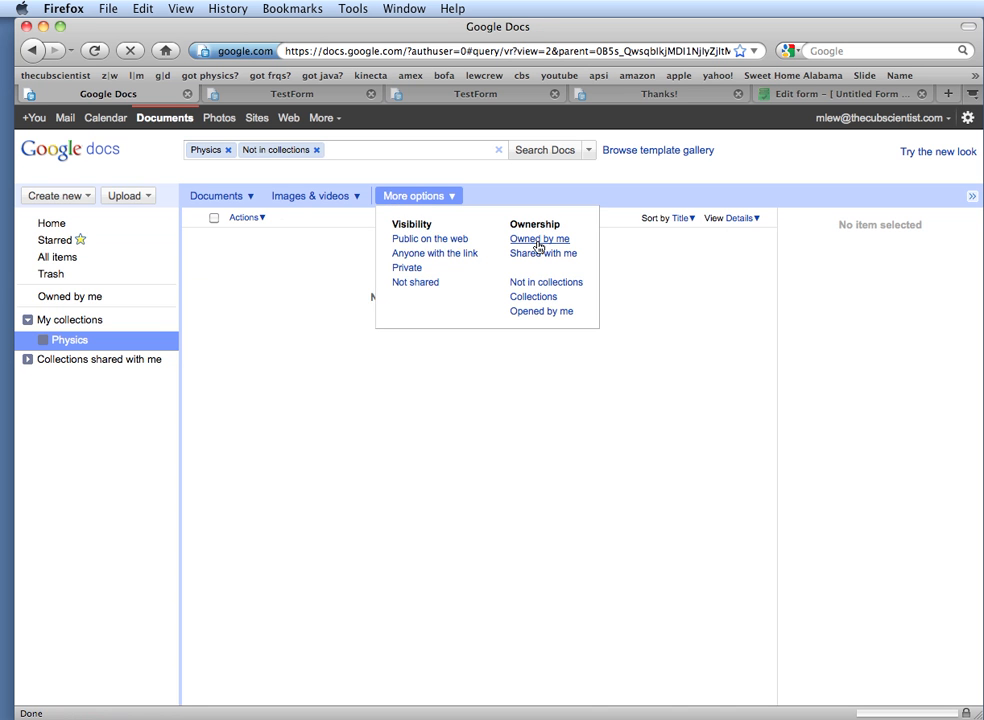
left_click(536, 296)
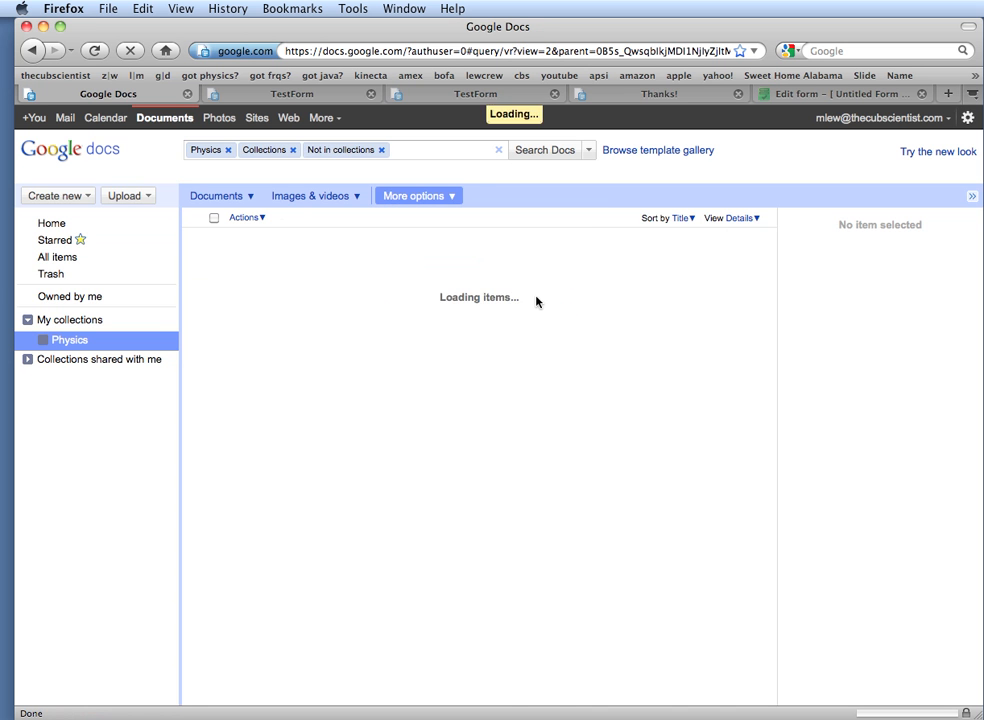
left_click(50, 222)
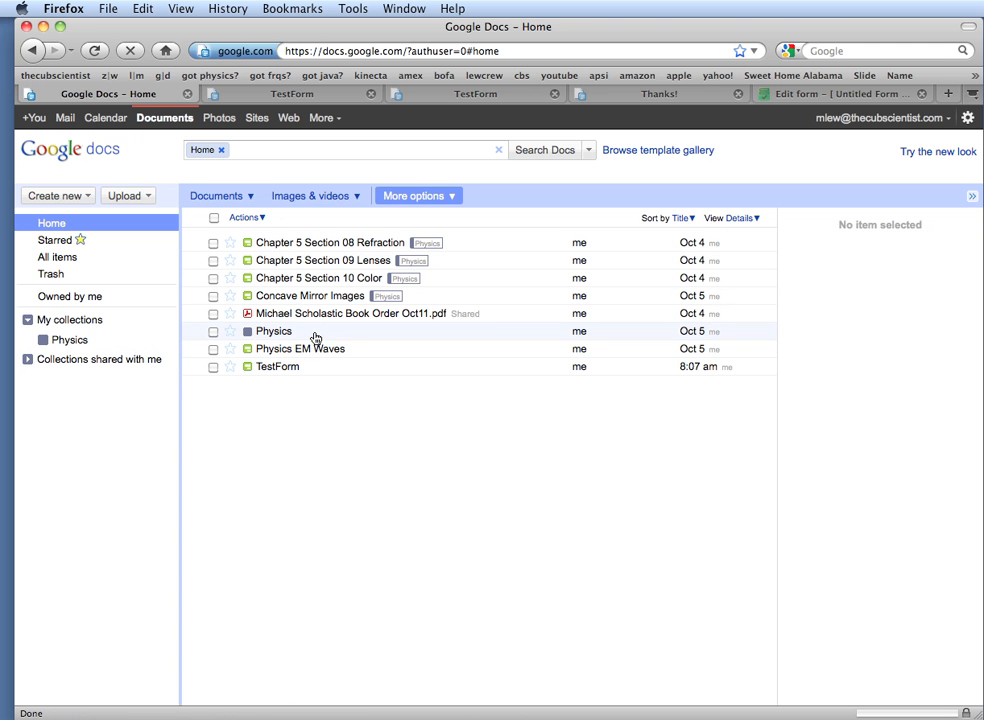
Switch the documents list to the new look, close its tip, and visit Physics before Home
left_click(960, 153)
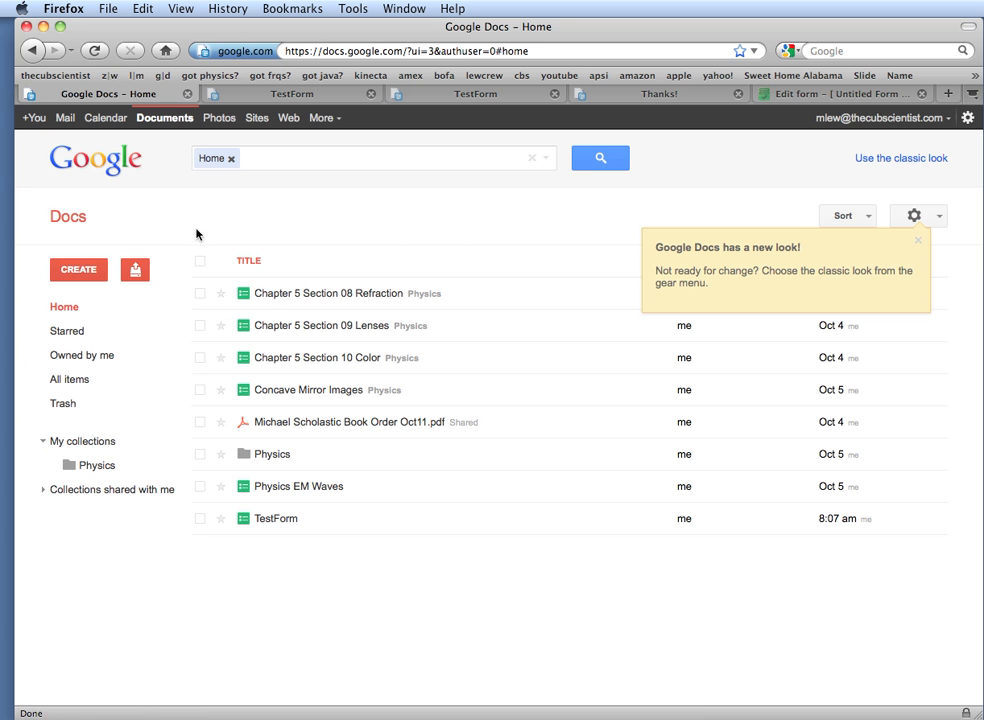
left_click(920, 246)
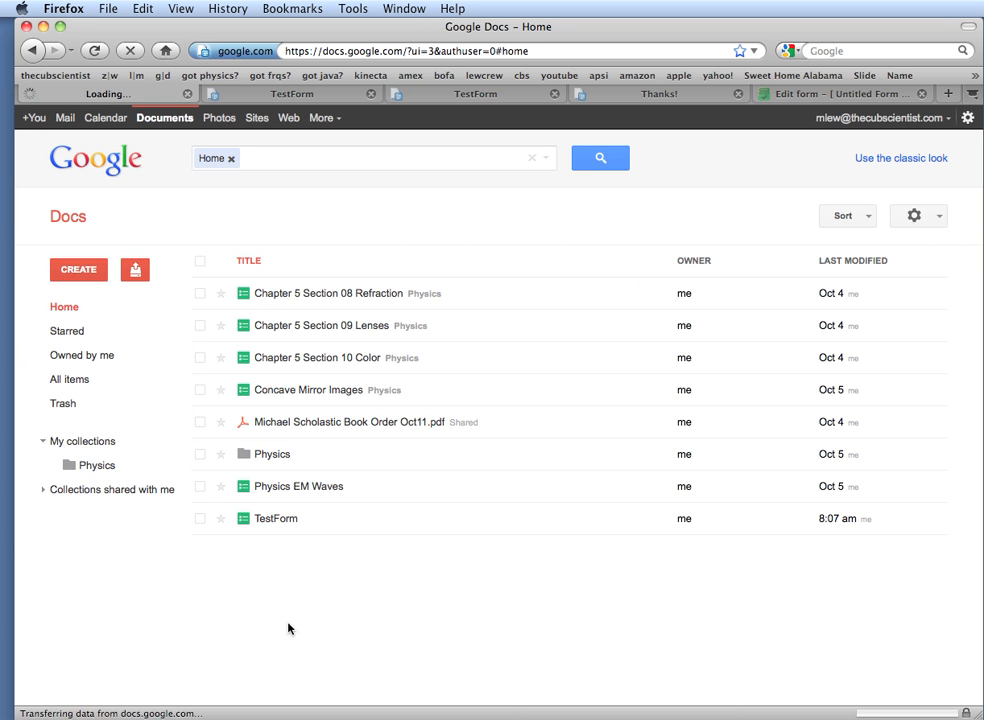
left_click(120, 464)
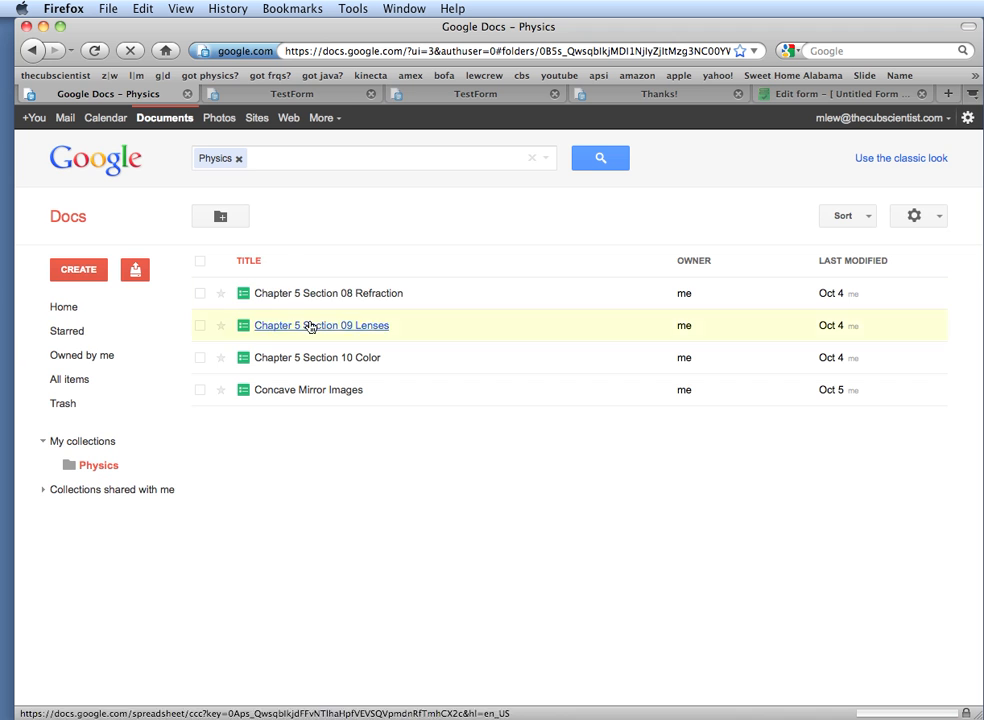
left_click(63, 310)
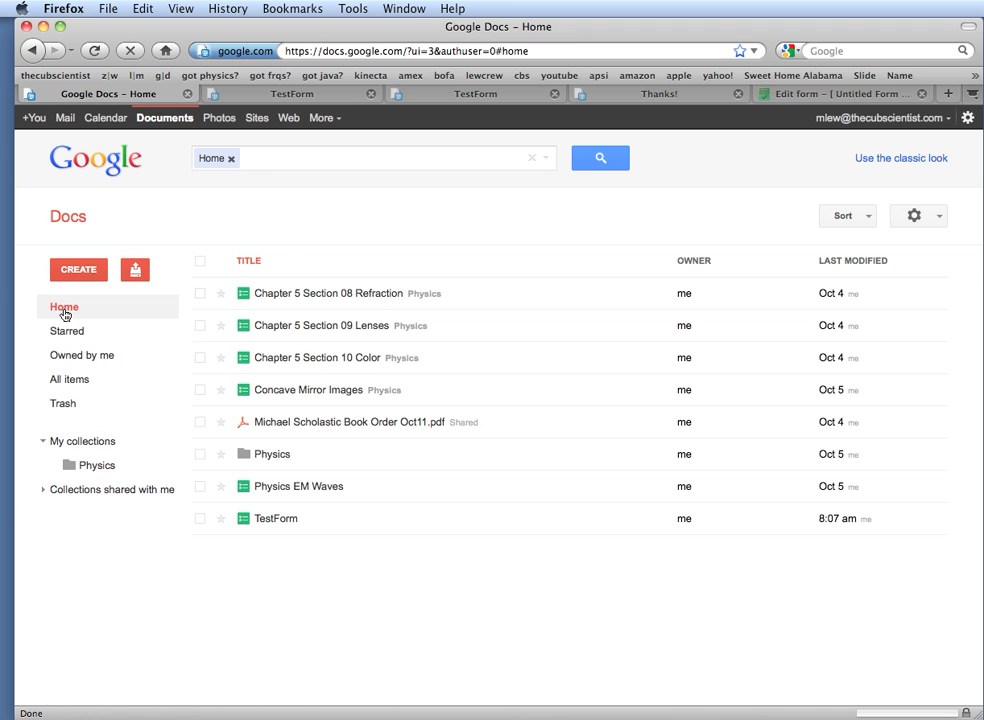